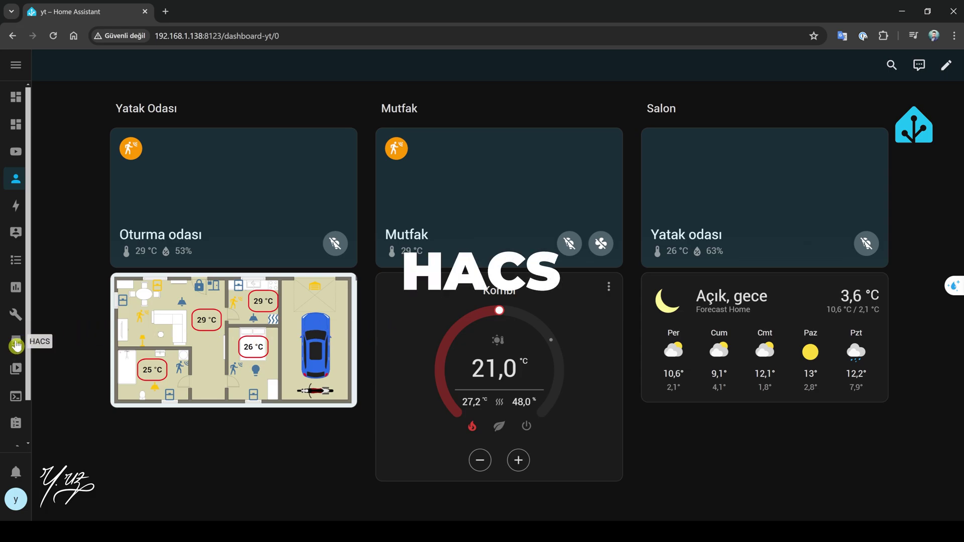
- Search the HACS integration repositories for "presen" and open the Presence Simulation repository
click(16, 345)
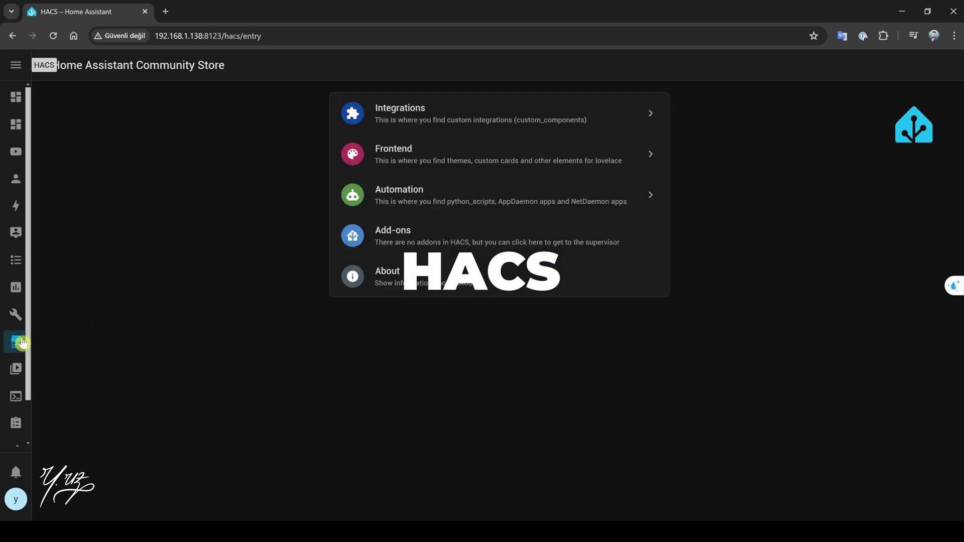
click(391, 117)
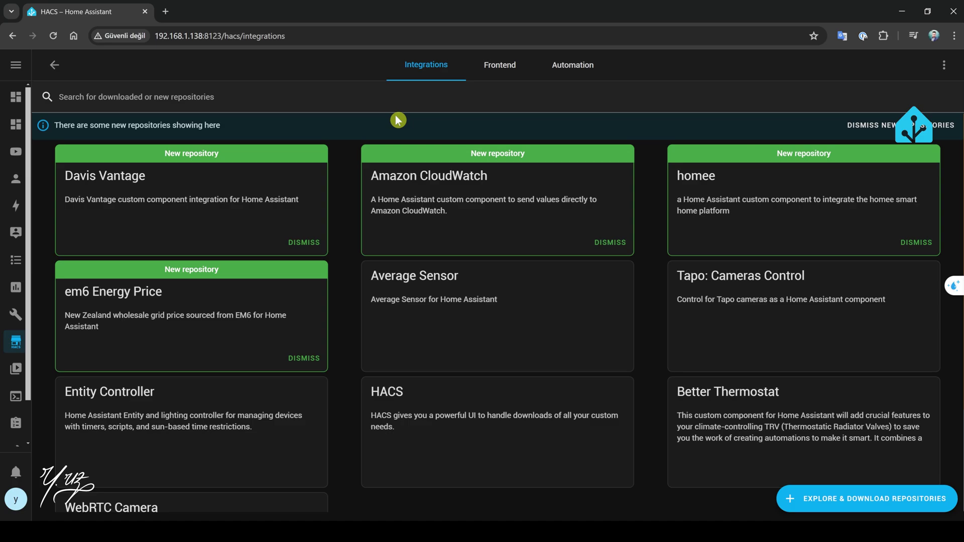
click(879, 500)
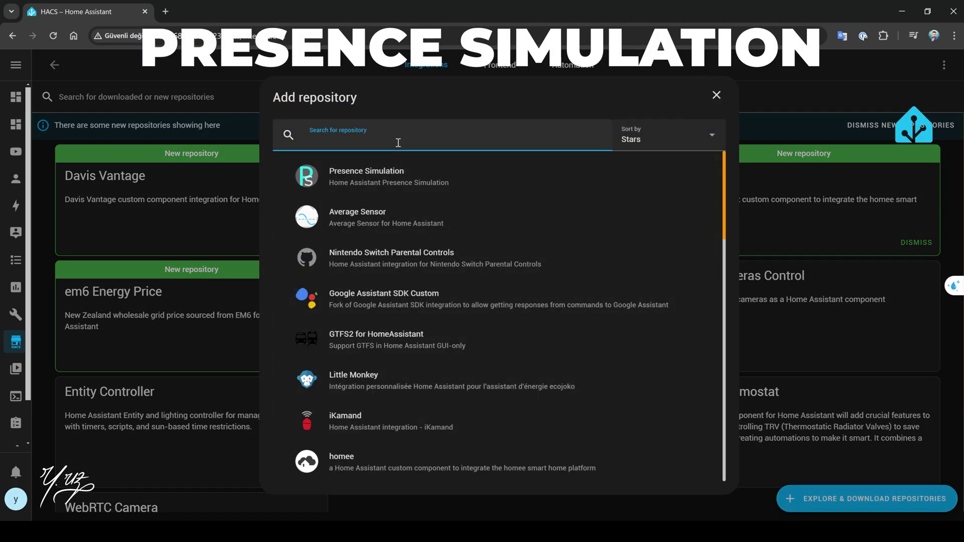
text(presen)
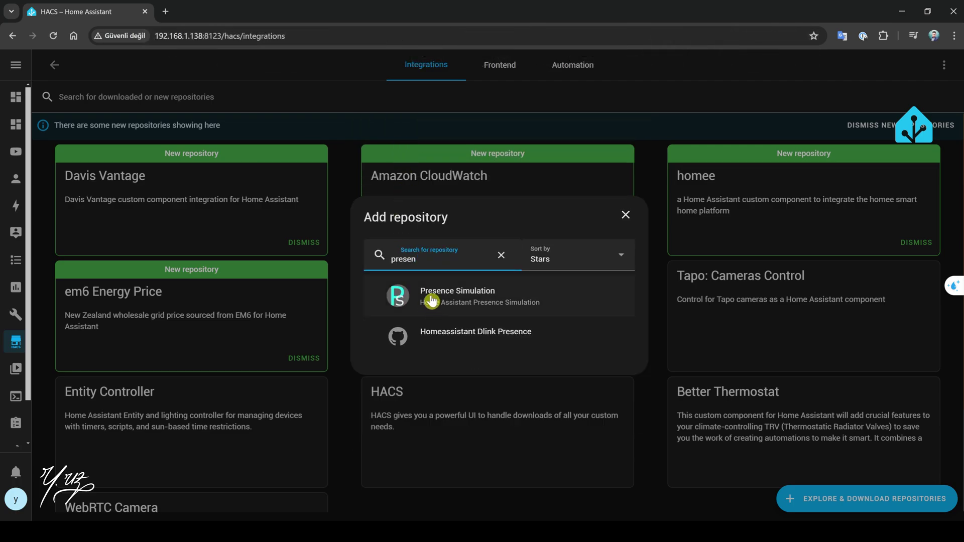
click(459, 301)
- Download Presence Simulation v4.4 and return to the HACS integrations list
click(912, 500)
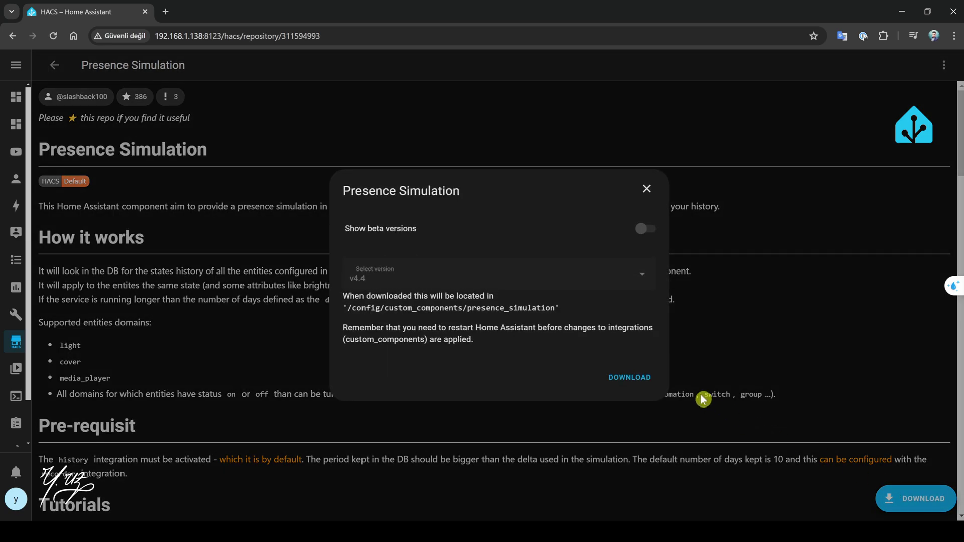
click(631, 378)
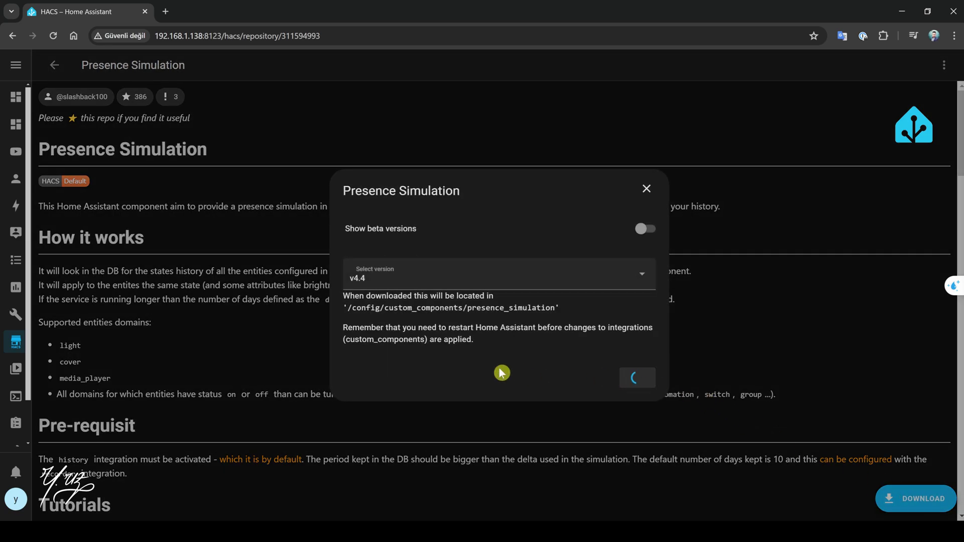
click(53, 65)
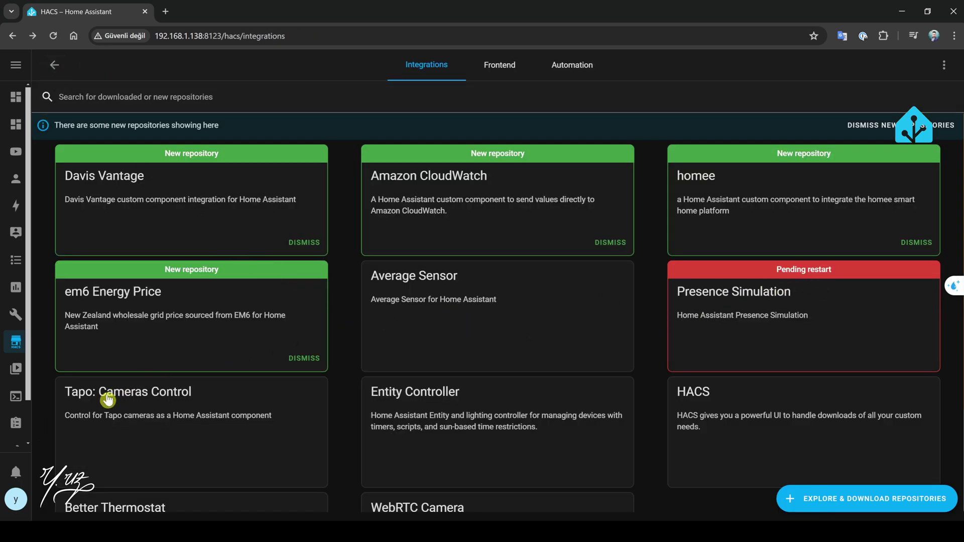
- Check the configuration in the developer tools and restart Home Assistant
scroll(15, 391, down, 1)
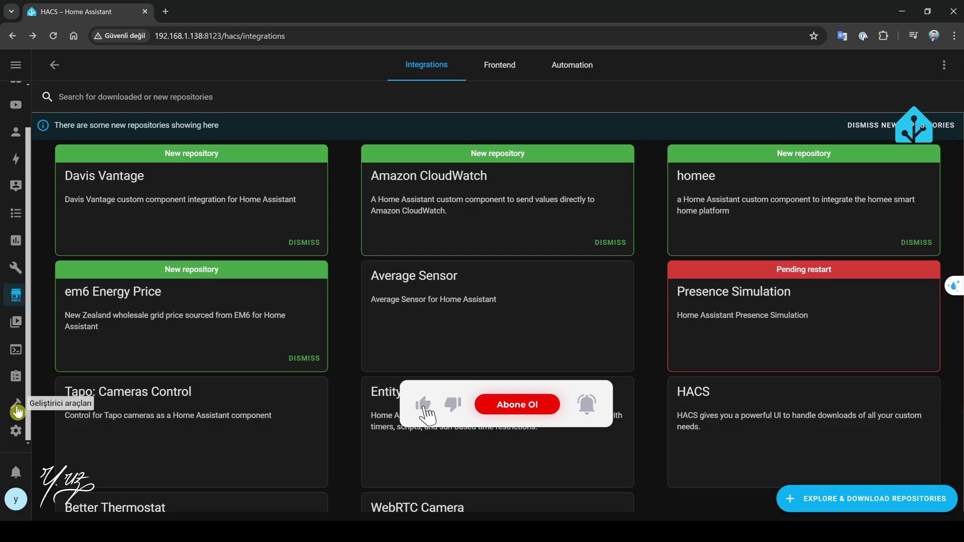
click(15, 410)
click(274, 260)
click(747, 260)
click(552, 307)
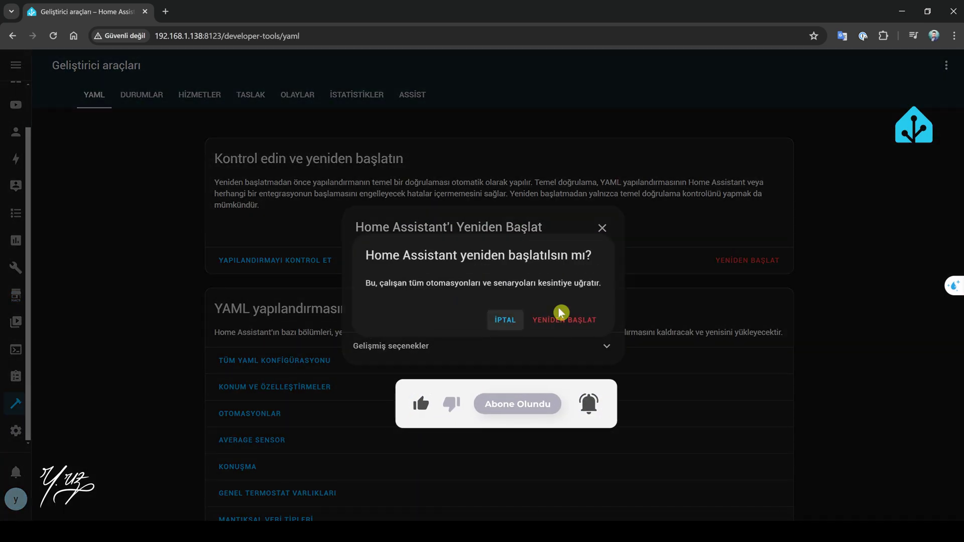
click(560, 308)
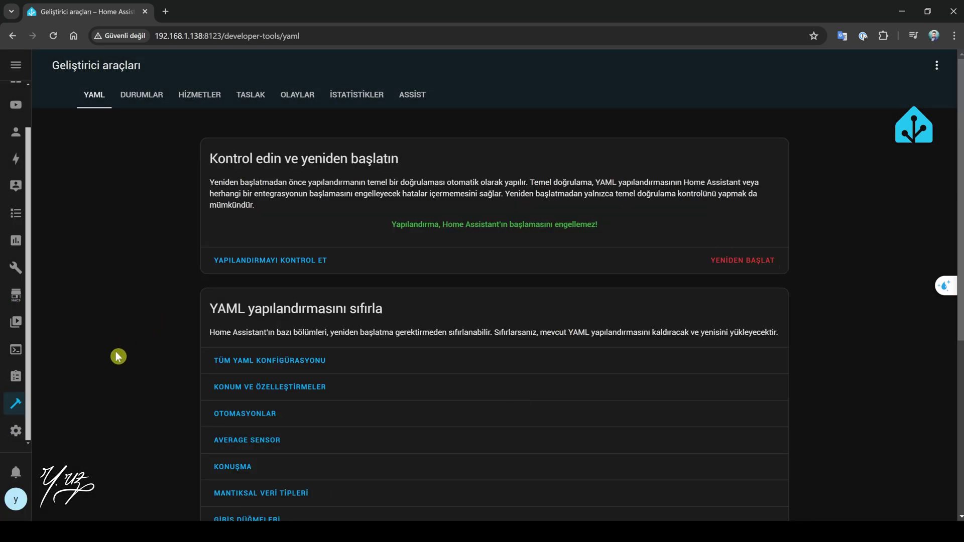
- Start adding a new integration from the devices and services settings, choosing Presence Simulation as the brand
click(16, 432)
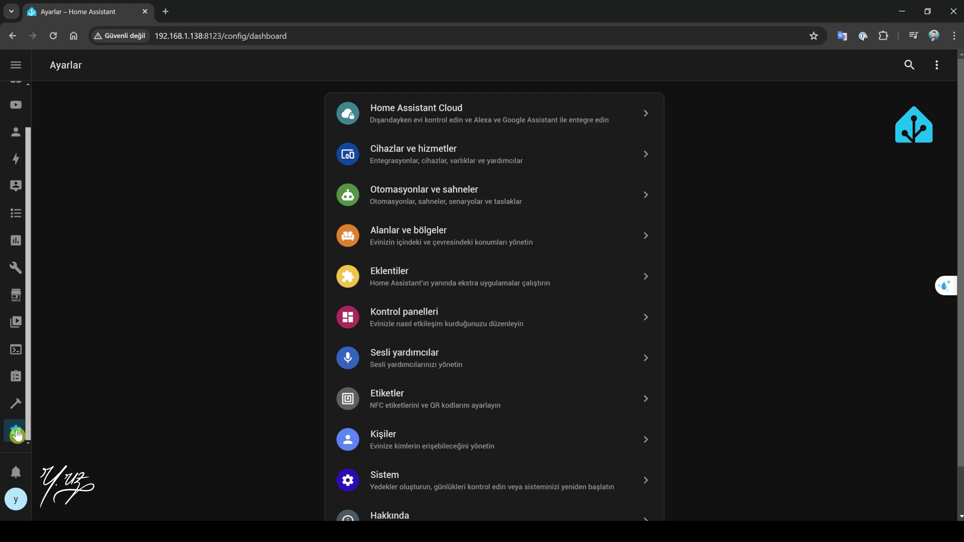
click(482, 164)
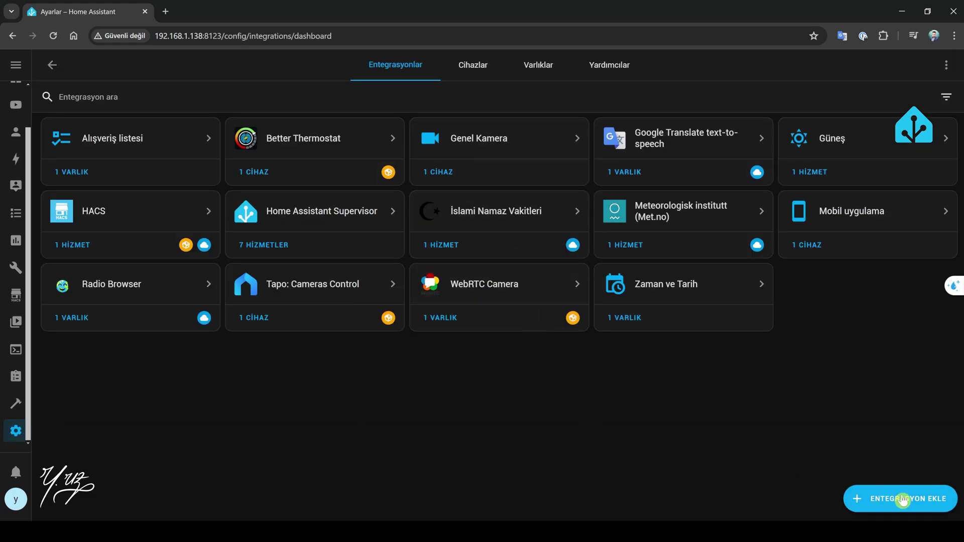
click(878, 508)
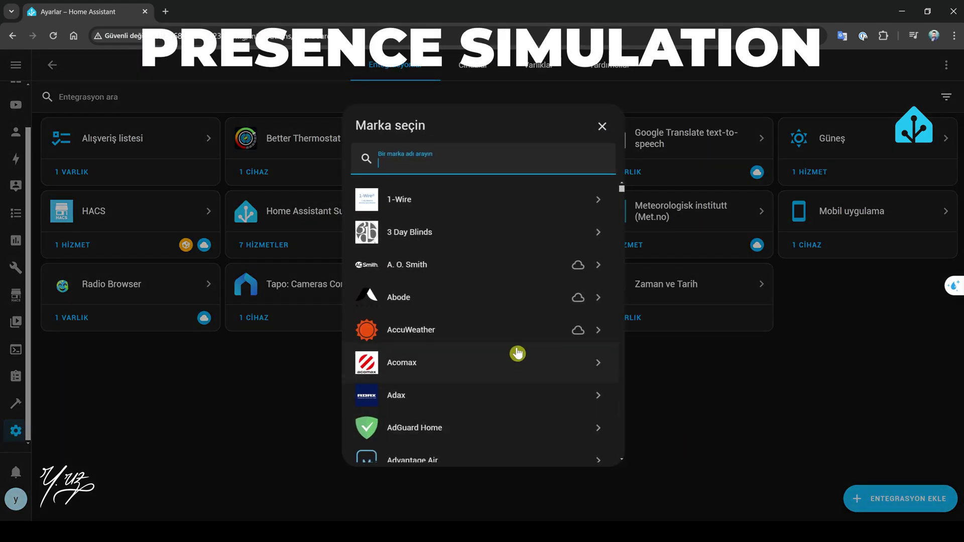
text(presn)
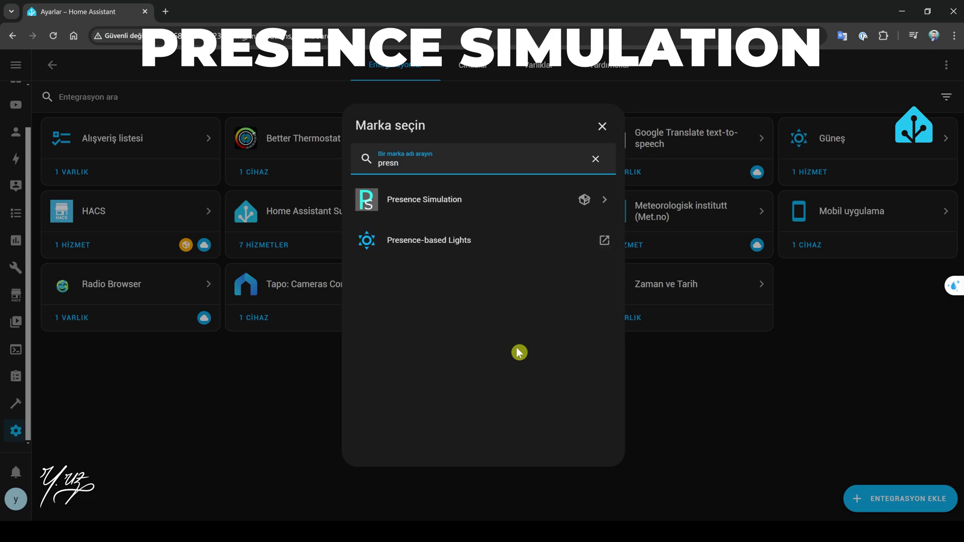
click(445, 200)
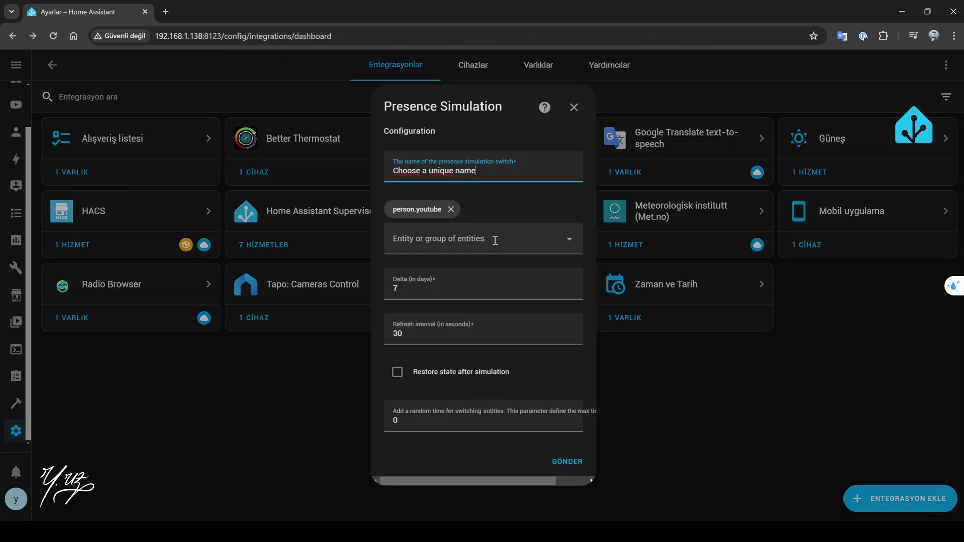
- Name the presence simulation switch "Varlık Simülasyonu"
triple_click(486, 172)
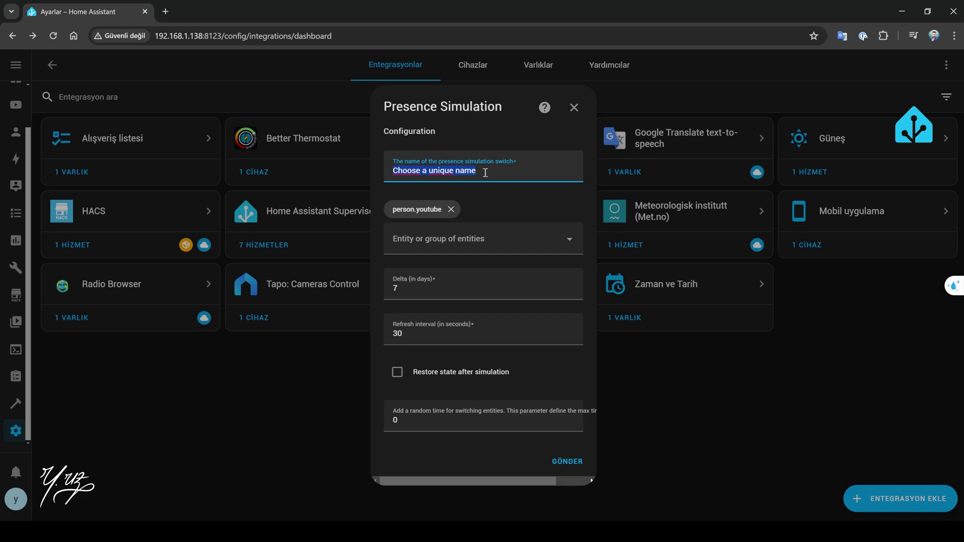
text(Varlık)
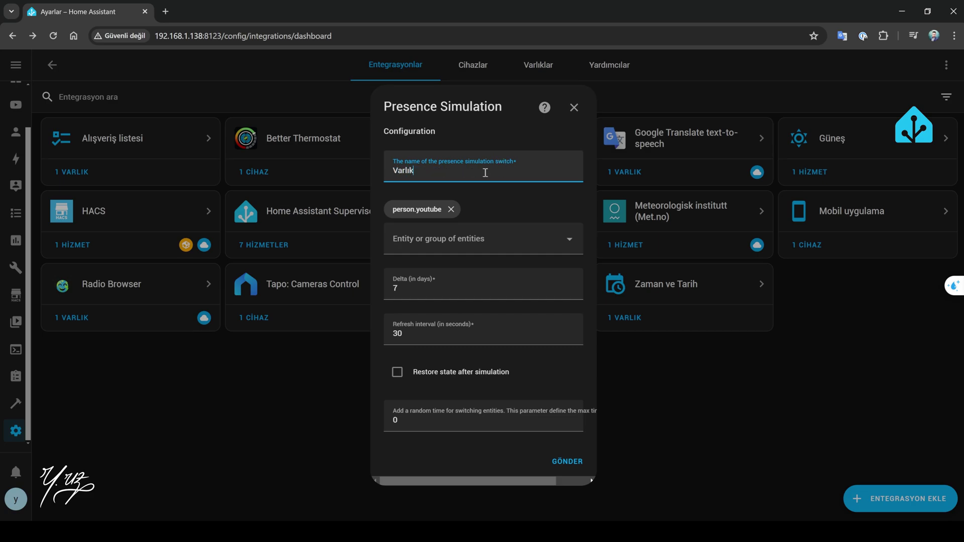
text( Simülasyonu)
click(537, 227)
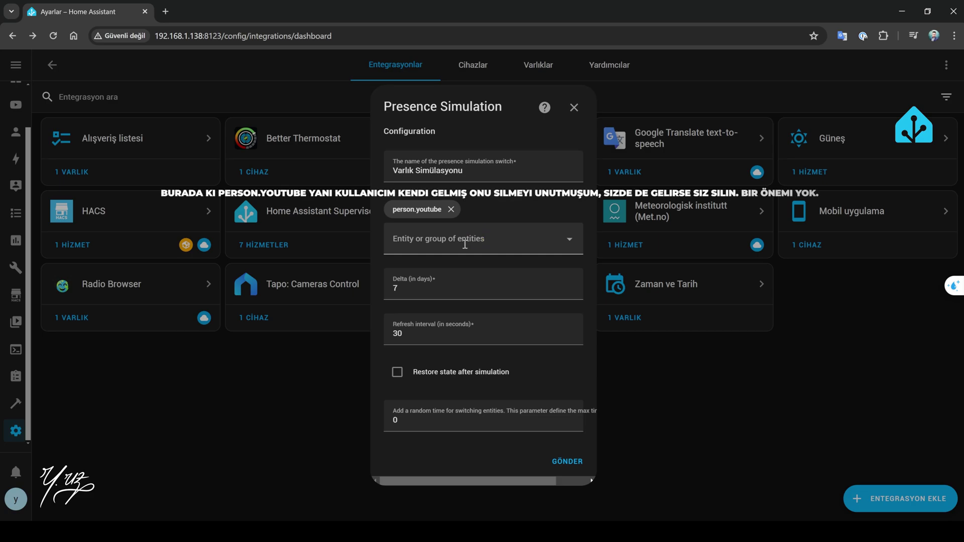
- Add light.salon_isik, light.mutfak_isik and light.yatak_odasi_isik to the entities used by the simulation
click(464, 244)
text(lig)
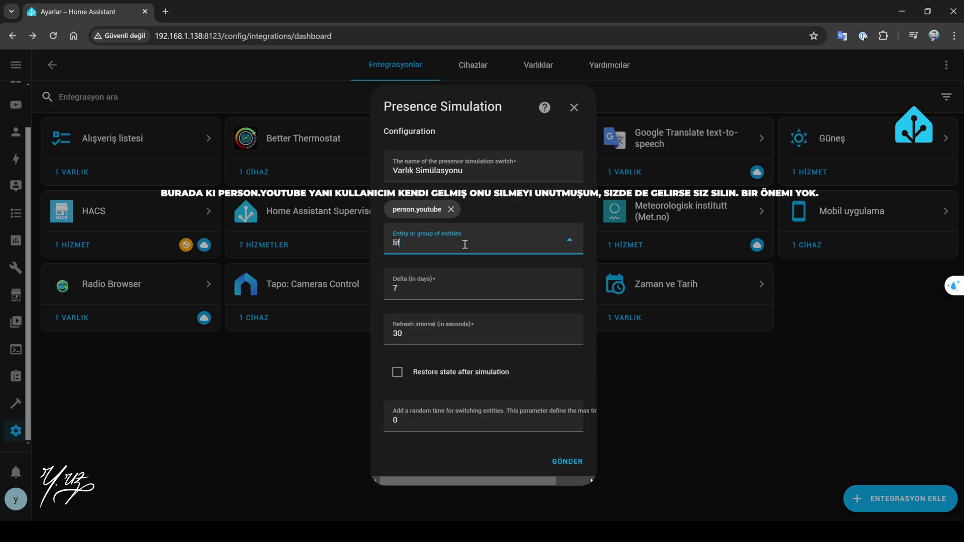
text(ht)
click(419, 272)
text(light)
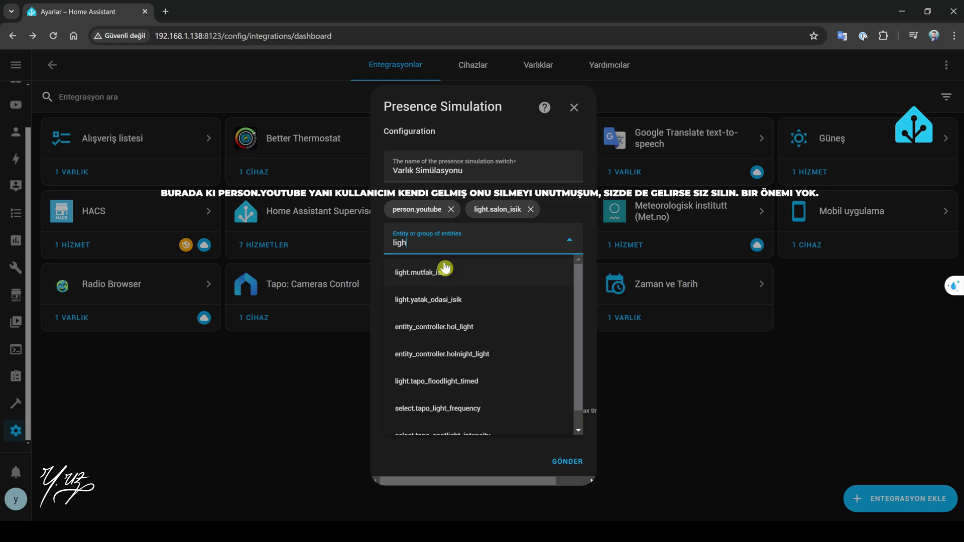
click(446, 269)
text(lig)
click(446, 270)
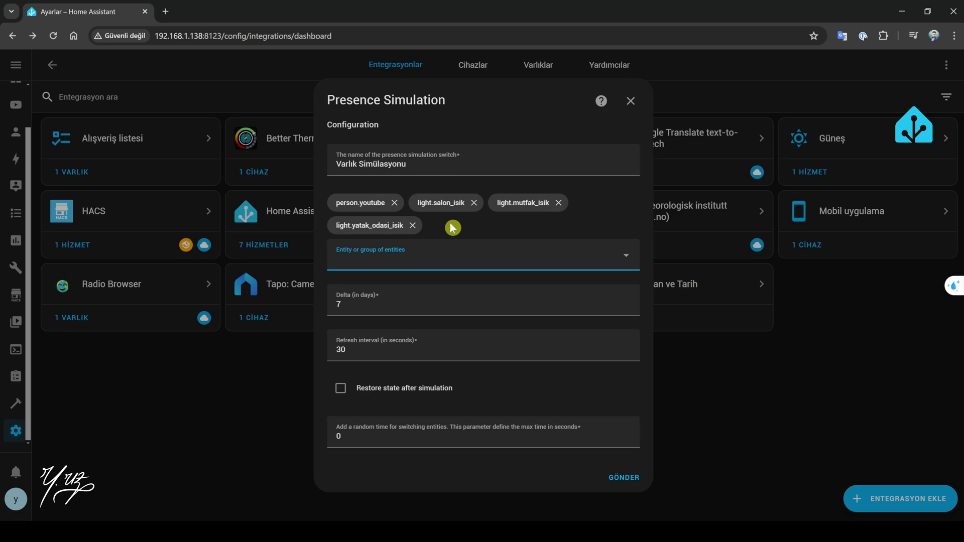
click(452, 227)
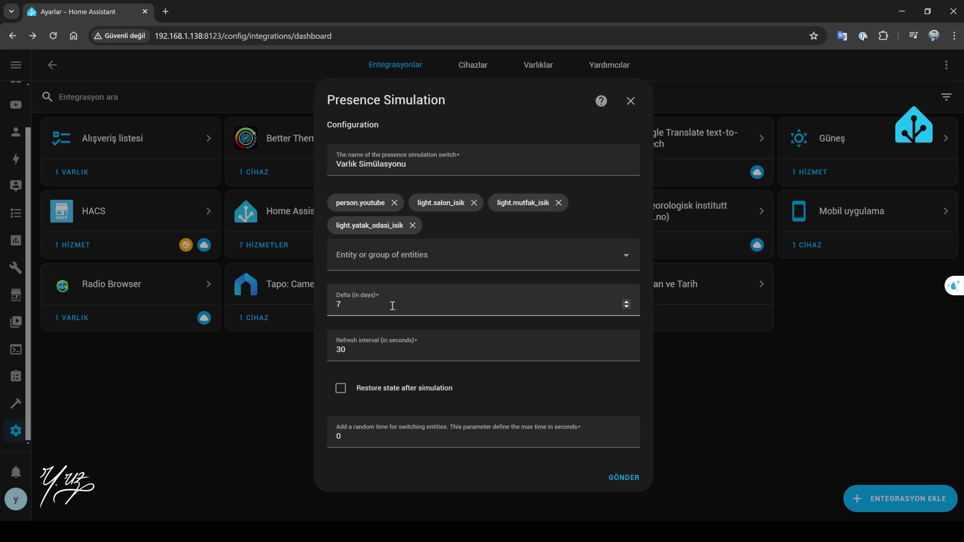
- Set the simulation's delta to 5 days and leave the refresh interval at 30 seconds
click(365, 305)
click(474, 237)
click(376, 306)
click(337, 310)
click(351, 354)
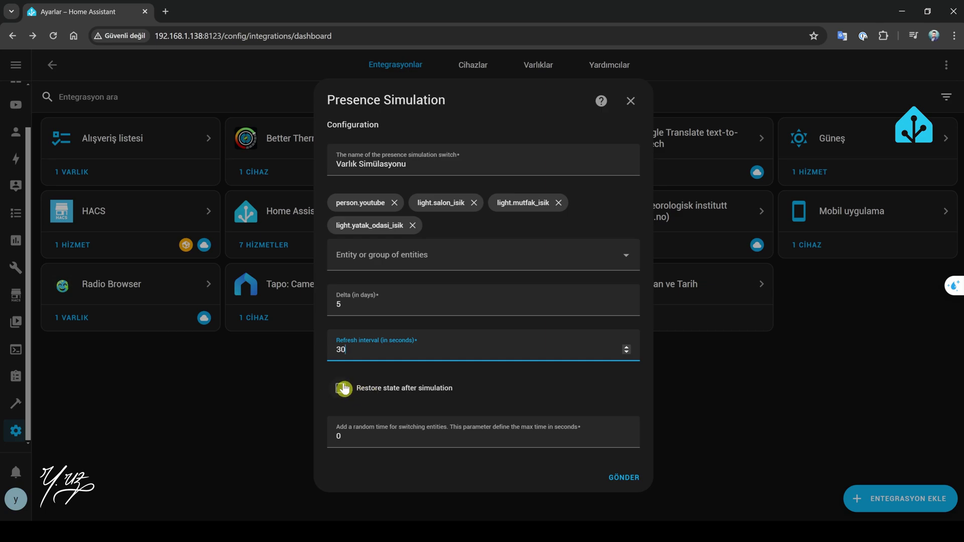
- Enable restoring state after simulation, set the maximum random switching time to 300 seconds, and submit the configuration
click(342, 390)
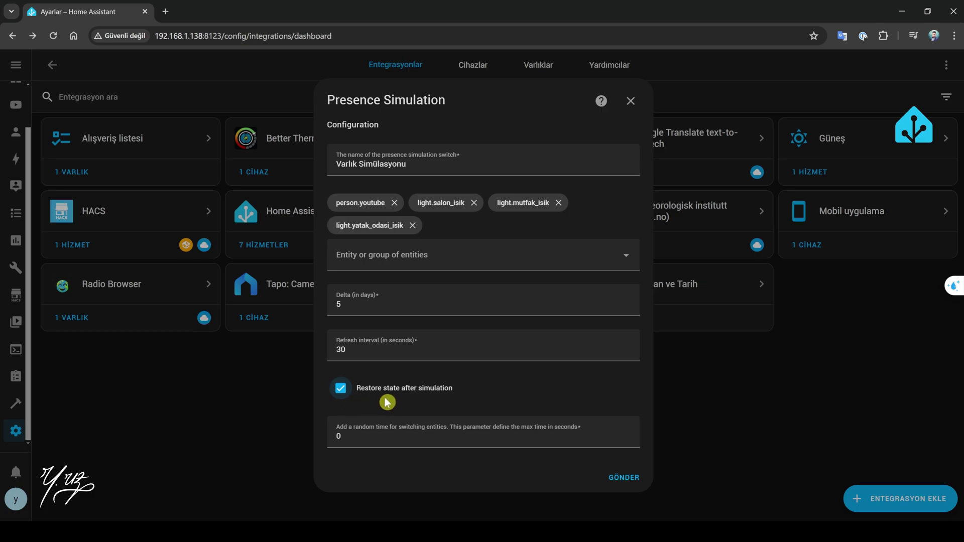
click(373, 437)
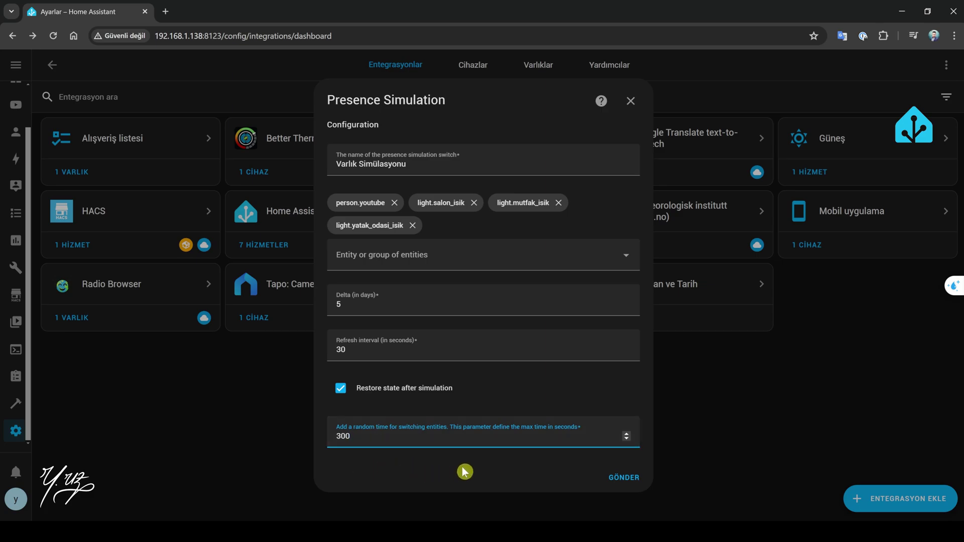
click(622, 479)
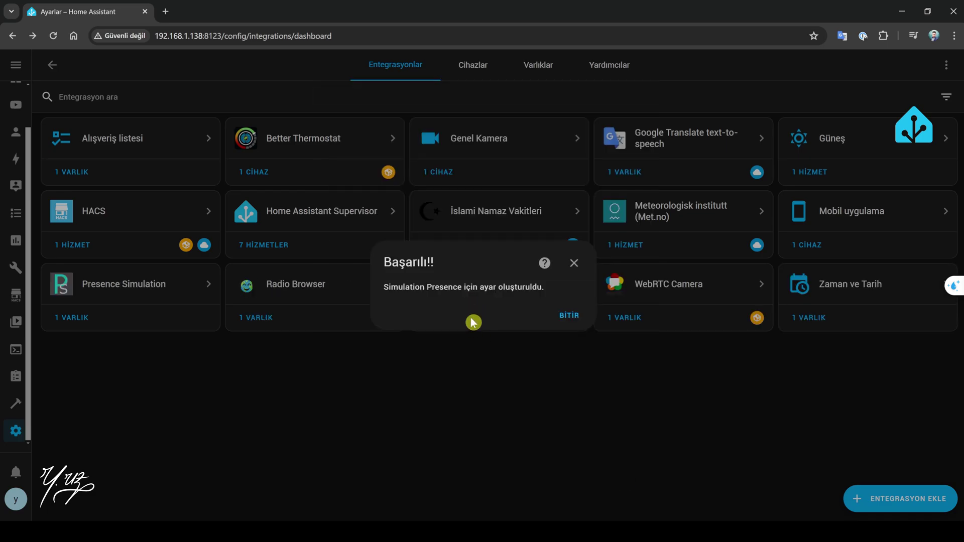
click(571, 320)
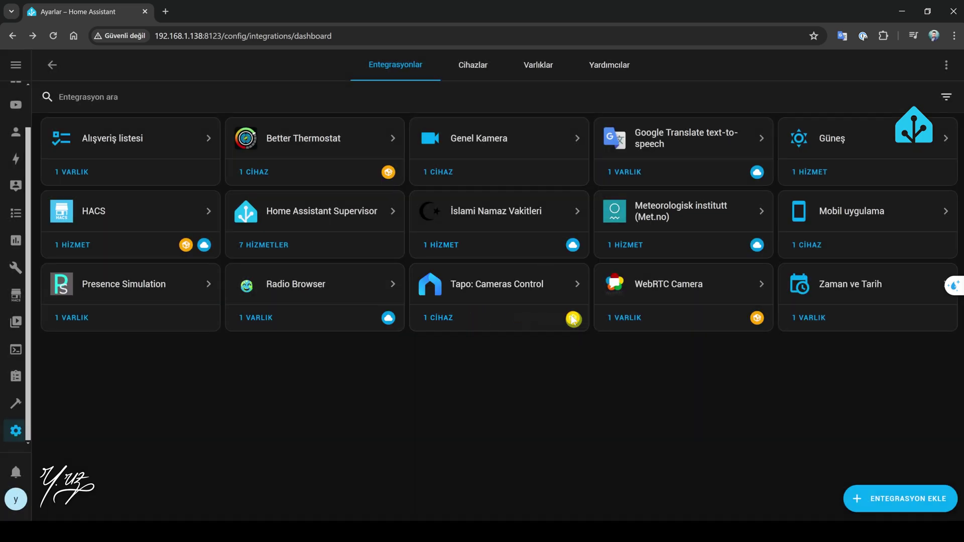
- Open the Varlık Simülasyonu switch from the Presence Simulation integration's entities and turn it on
click(122, 290)
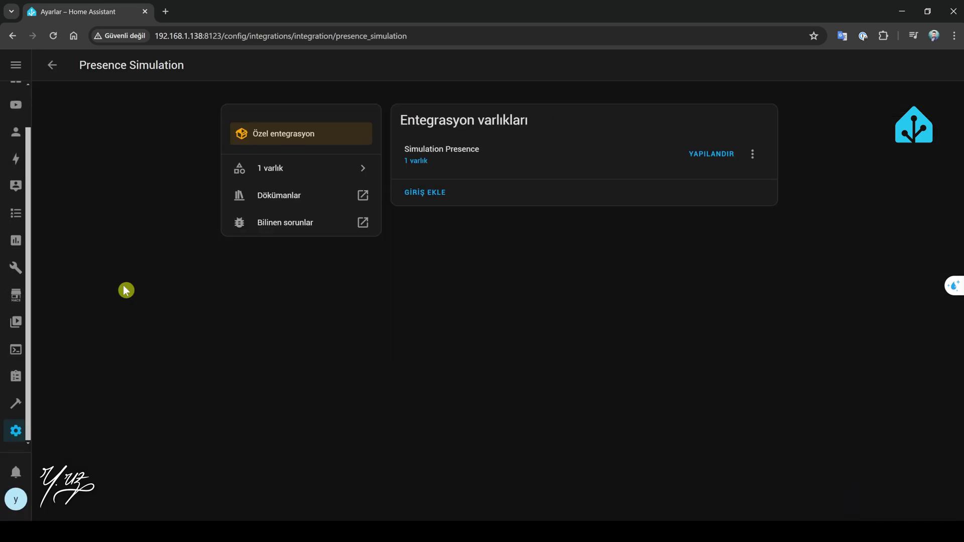
click(416, 161)
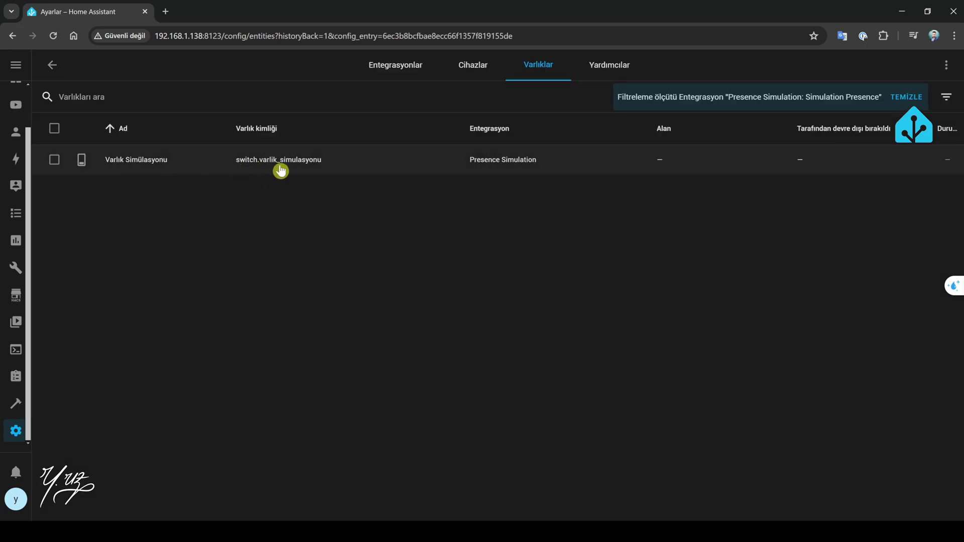
click(189, 167)
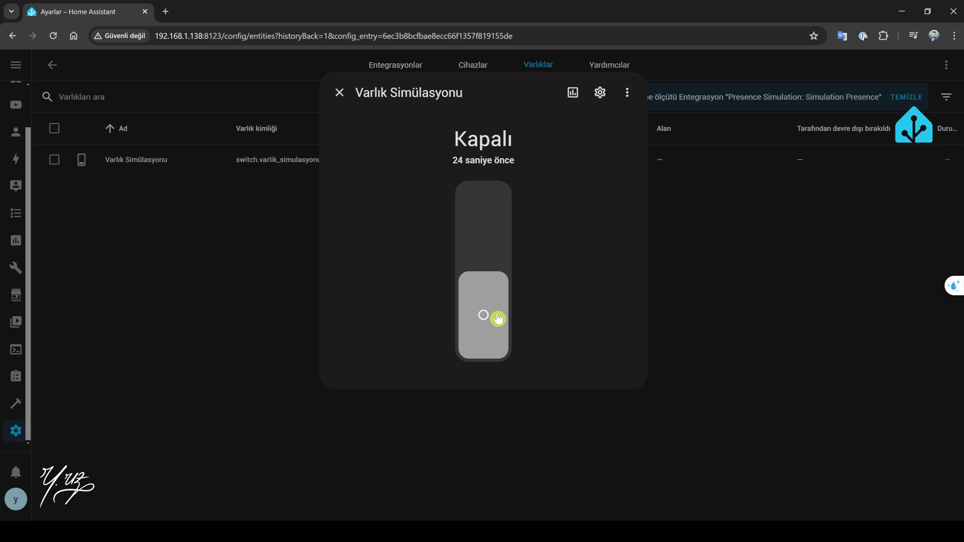
click(498, 319)
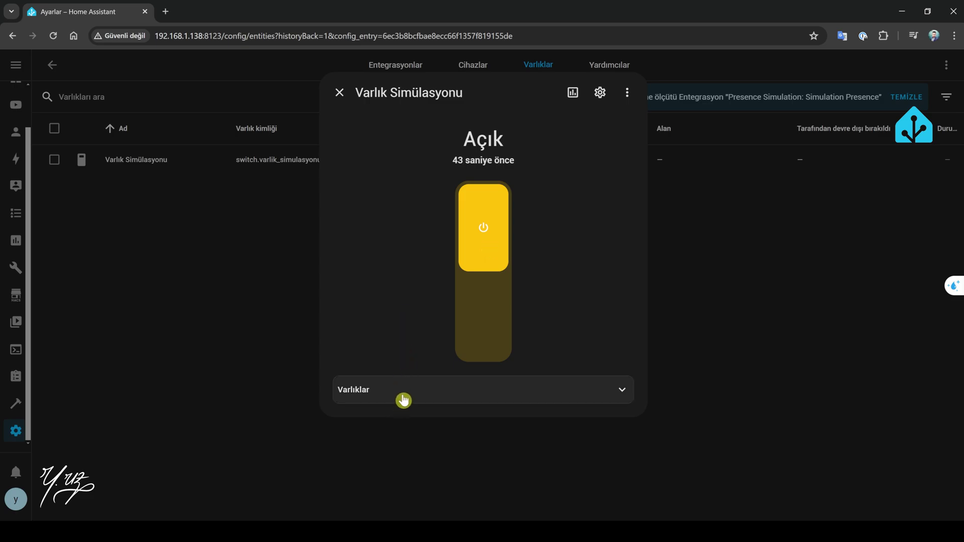
- Examine the simulation switch's start time and next event attributes, close its details and open the yt dashboard
click(402, 394)
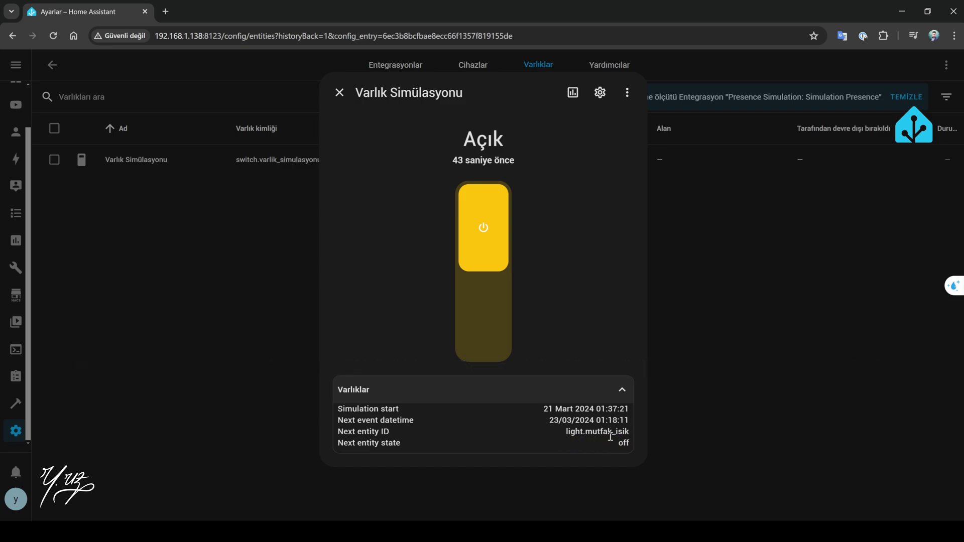
click(441, 395)
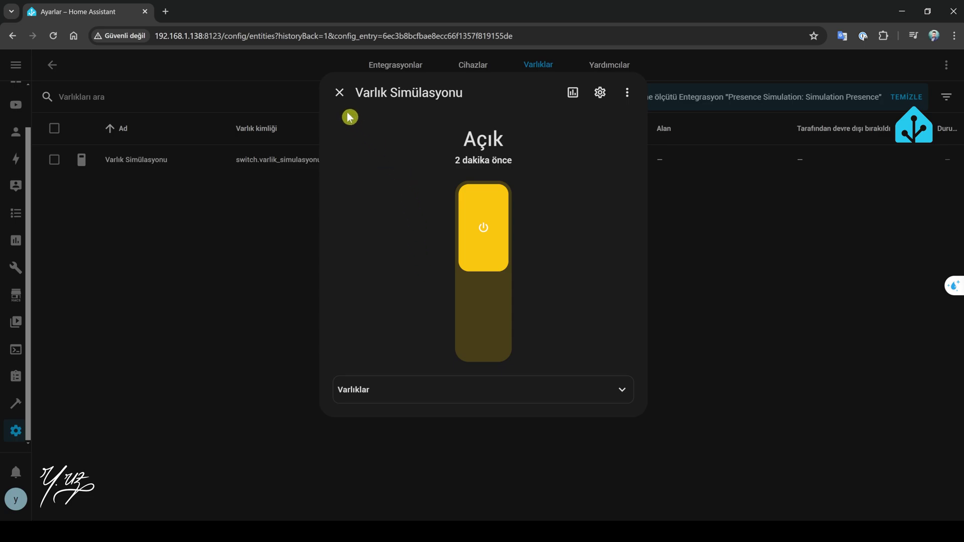
click(339, 93)
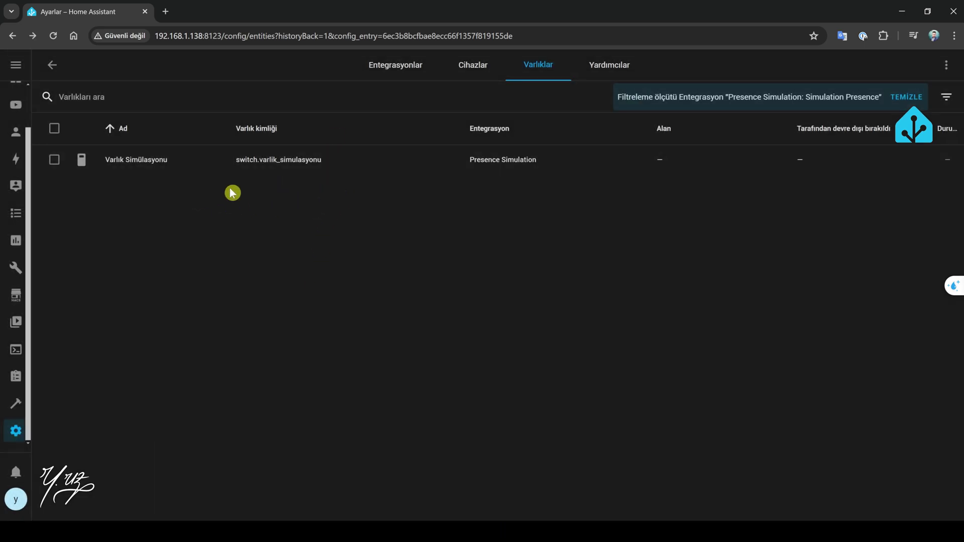
click(15, 133)
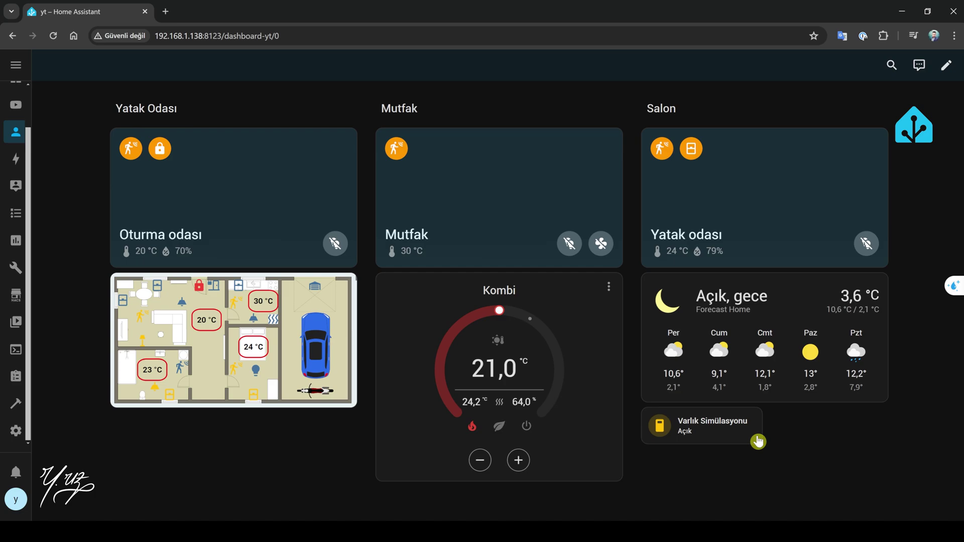
- Open the automations section of the settings and create a new empty automation
click(668, 431)
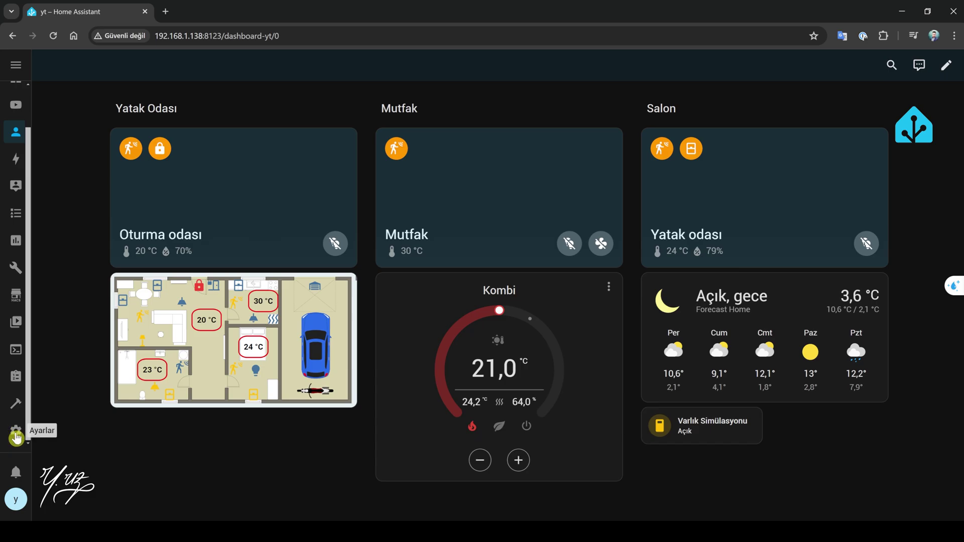
click(17, 437)
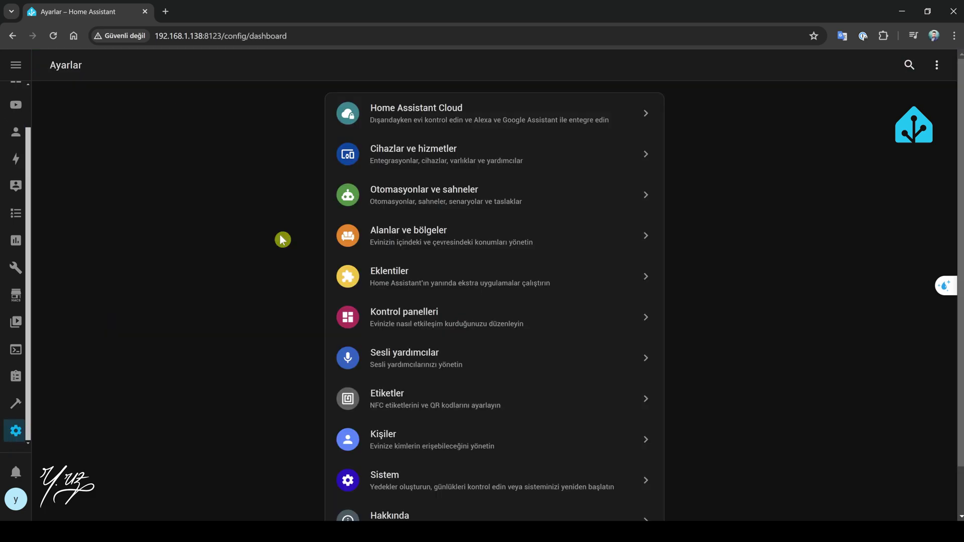
click(433, 200)
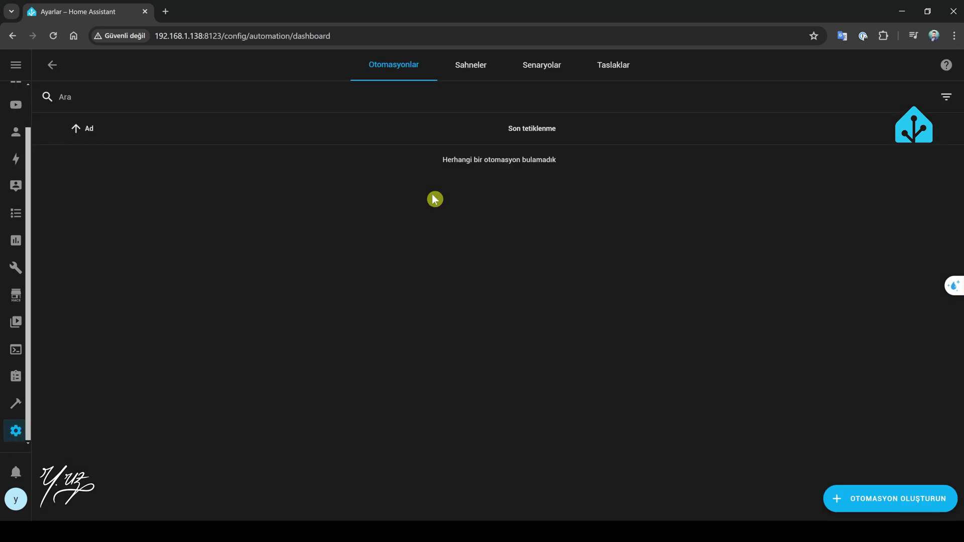
click(852, 499)
click(434, 226)
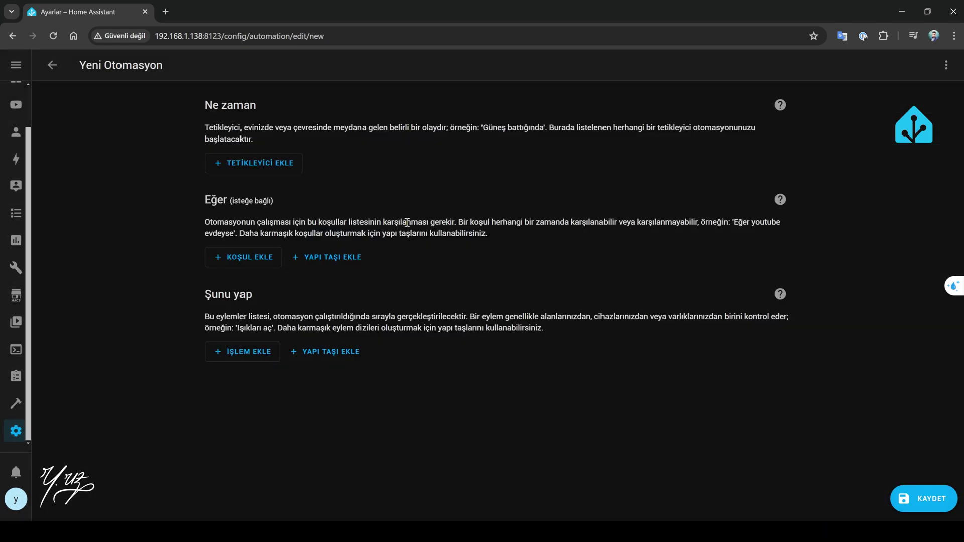
- Add a state trigger for the Evim (zone.home) entity with the target state set to 0
click(236, 162)
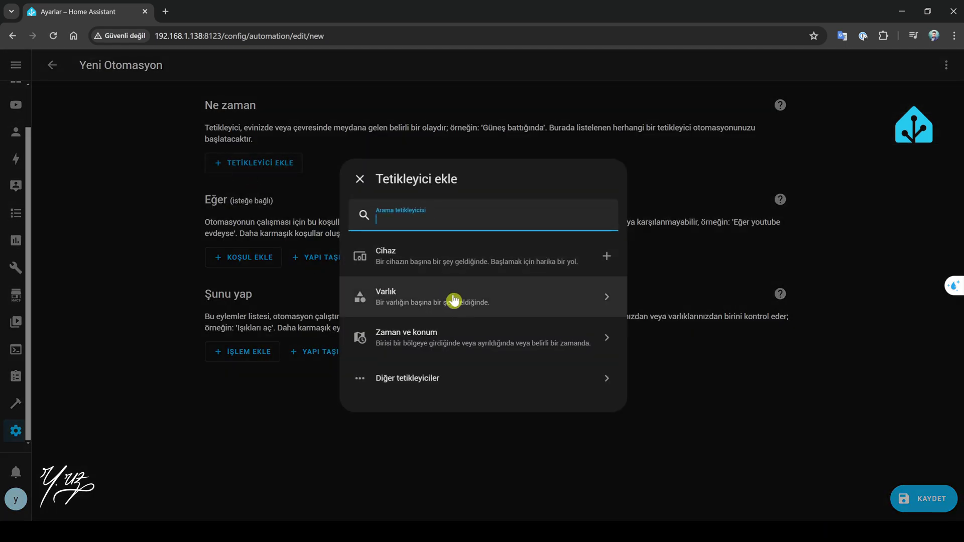
click(437, 301)
click(437, 262)
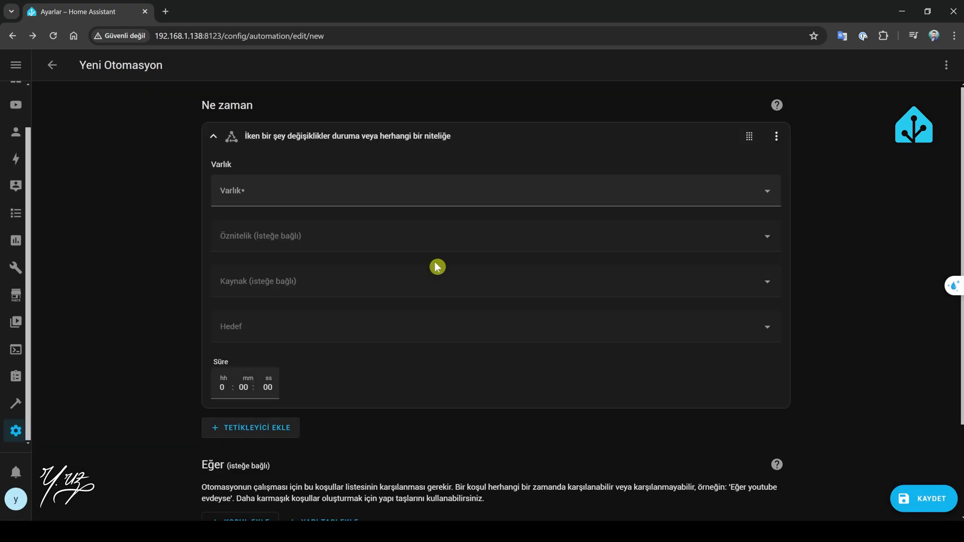
click(333, 187)
text(zone)
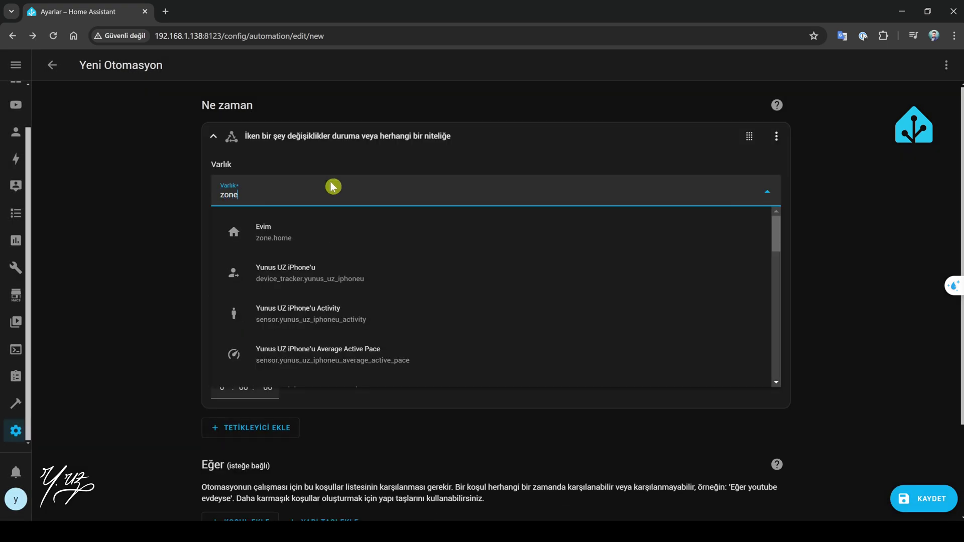
click(292, 231)
click(257, 369)
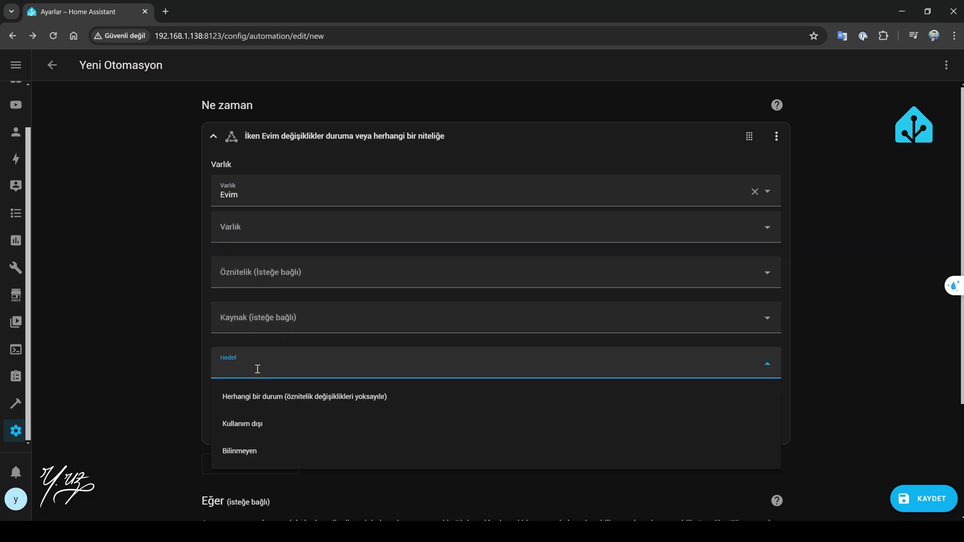
text(0)
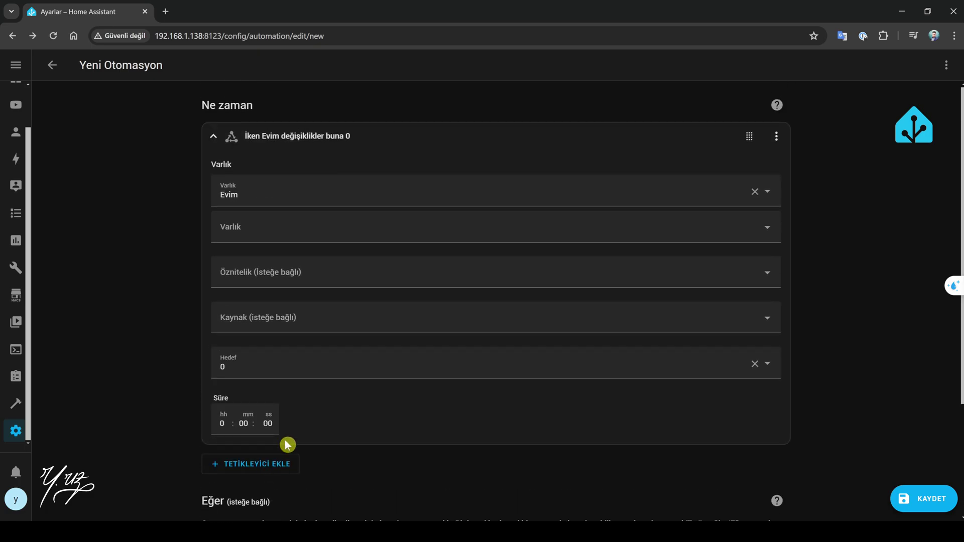
- Give the state trigger the ID kimsekalmadi and collapse it
click(776, 136)
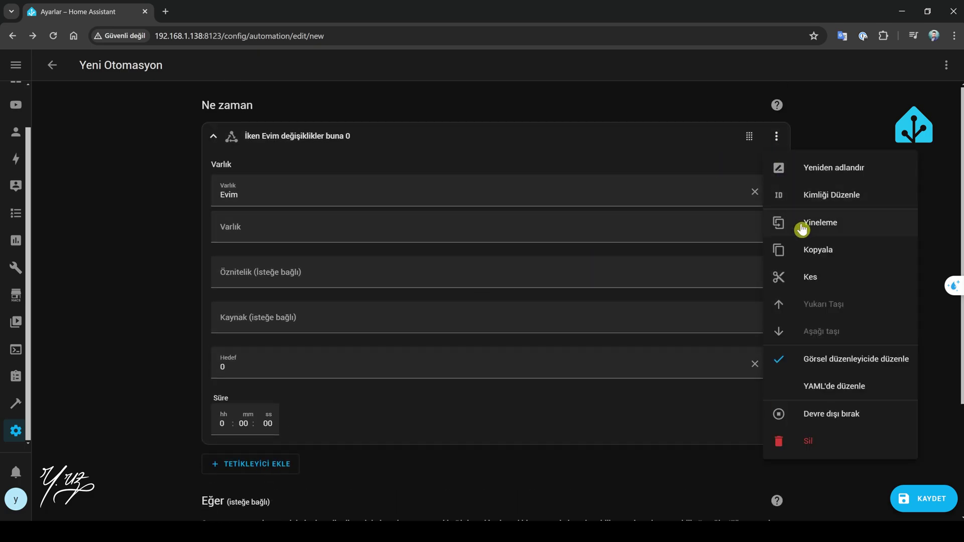
click(808, 193)
click(332, 179)
text(kimsekalmadi)
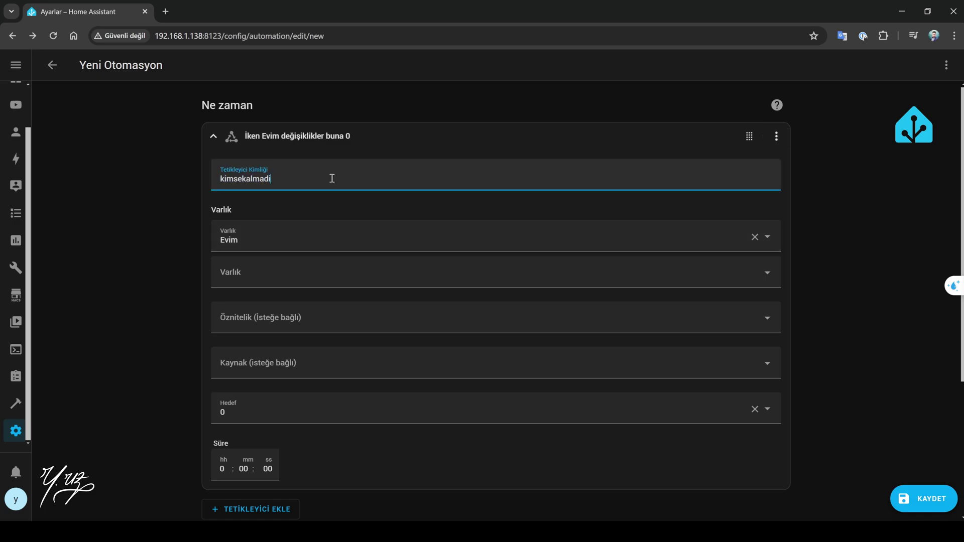
click(254, 200)
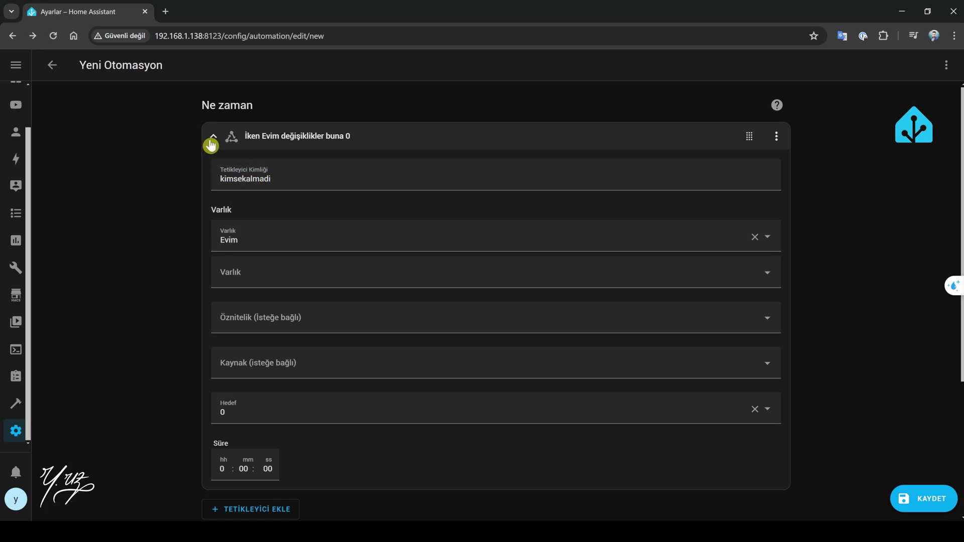
click(211, 143)
- Add a numeric state trigger for Evim (zone.home) with the fixed above threshold set to 0,1
click(246, 175)
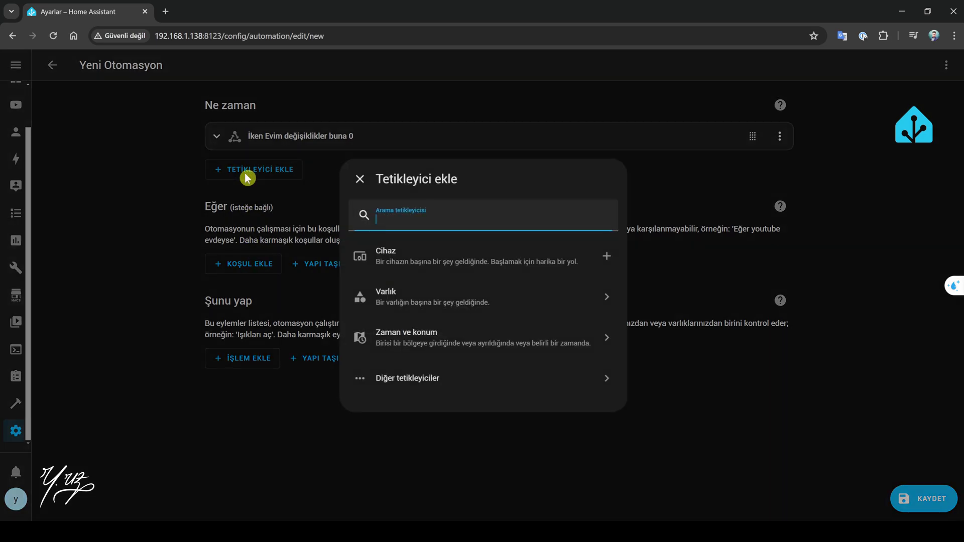
click(415, 301)
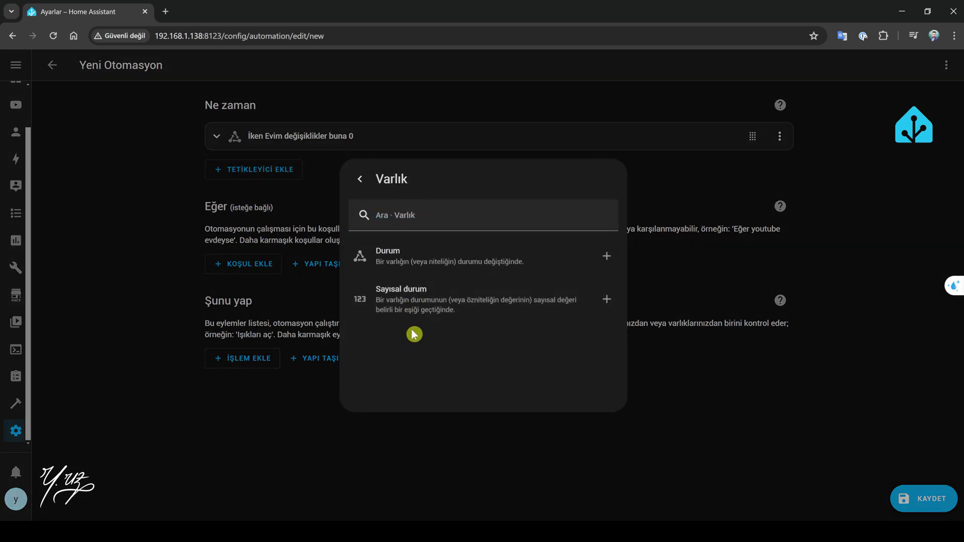
click(413, 302)
scroll(314, 266, up, 5)
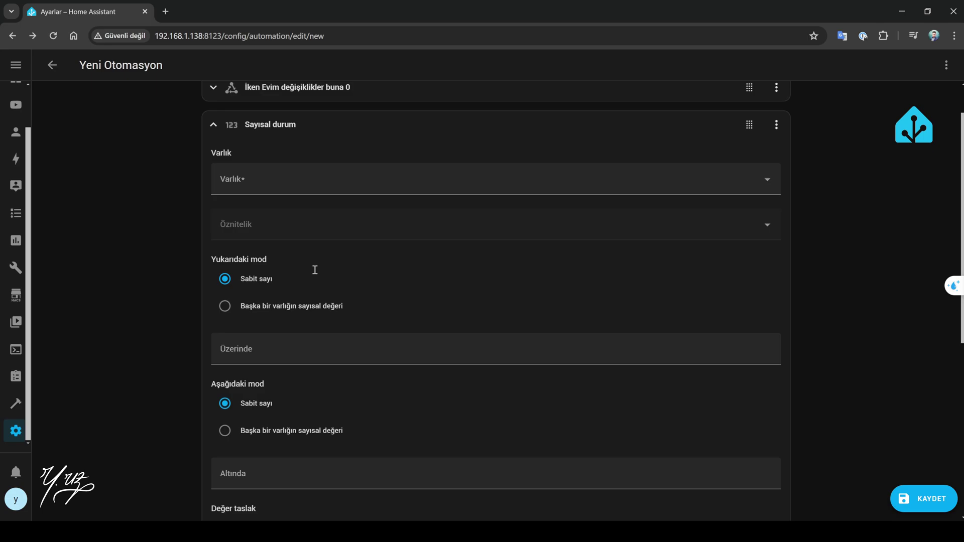
click(302, 190)
text(zone)
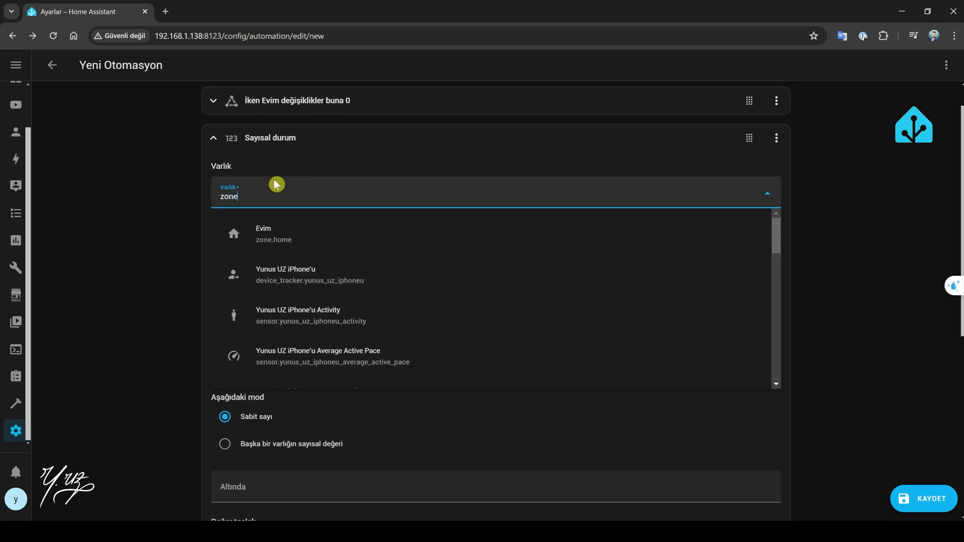
click(293, 235)
scroll(173, 363, down, 1)
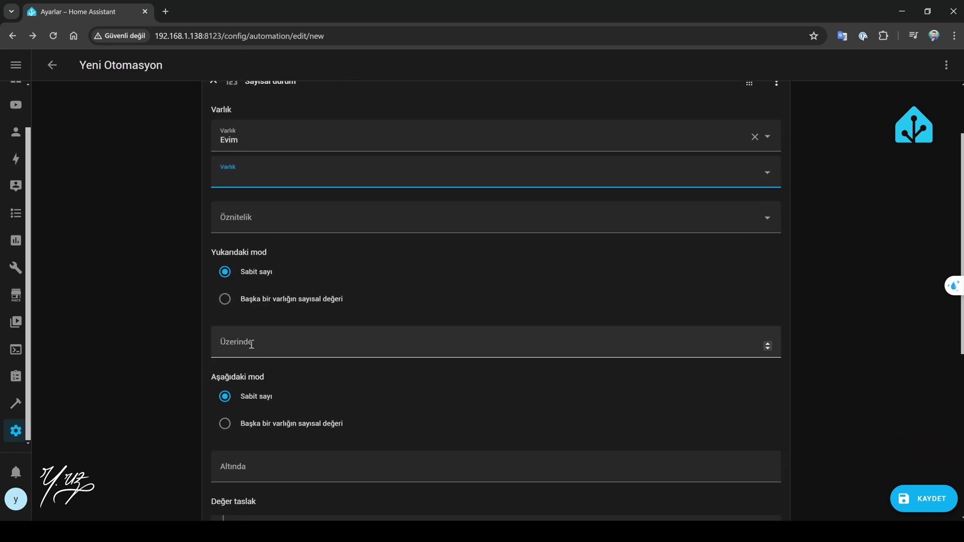
click(261, 345)
text(0,1)
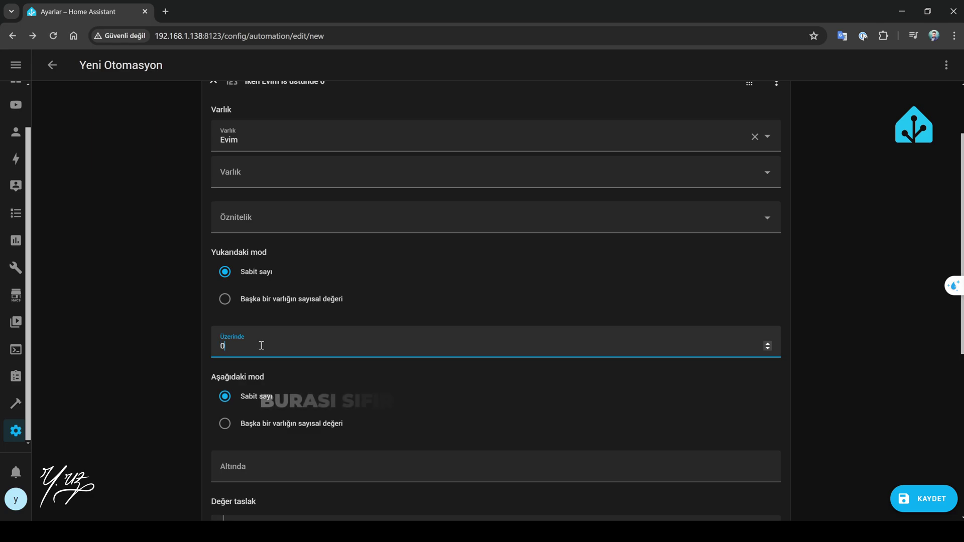
- Give the numeric state trigger the ID evegelindi and collapse it
scroll(254, 280, up, 1)
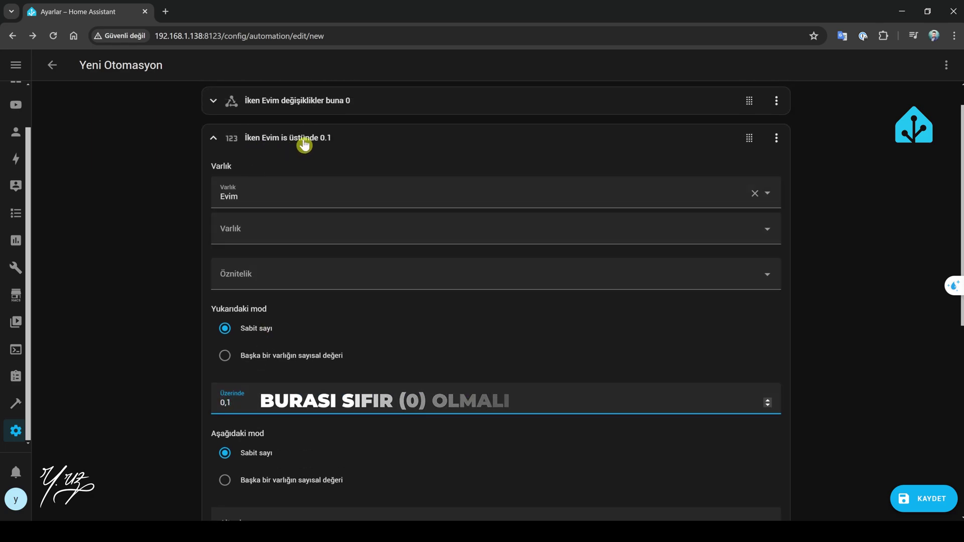
click(776, 138)
click(808, 209)
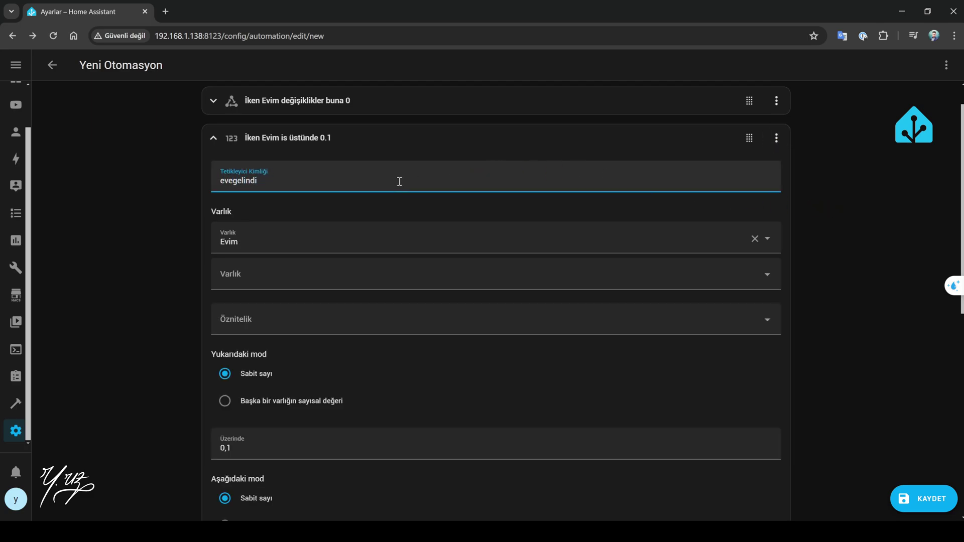
click(214, 144)
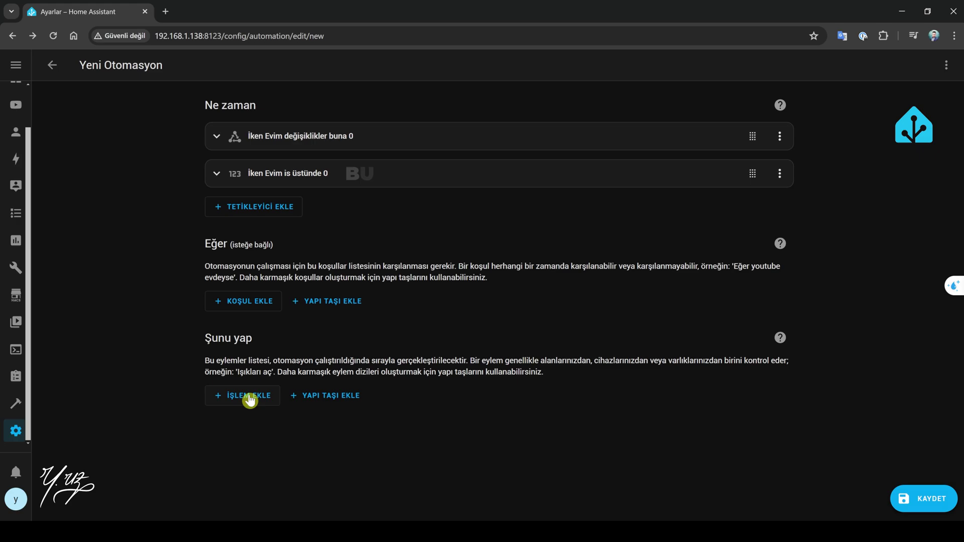
- Add a choose (Arasında seçin) building block to the automation's actions
click(314, 397)
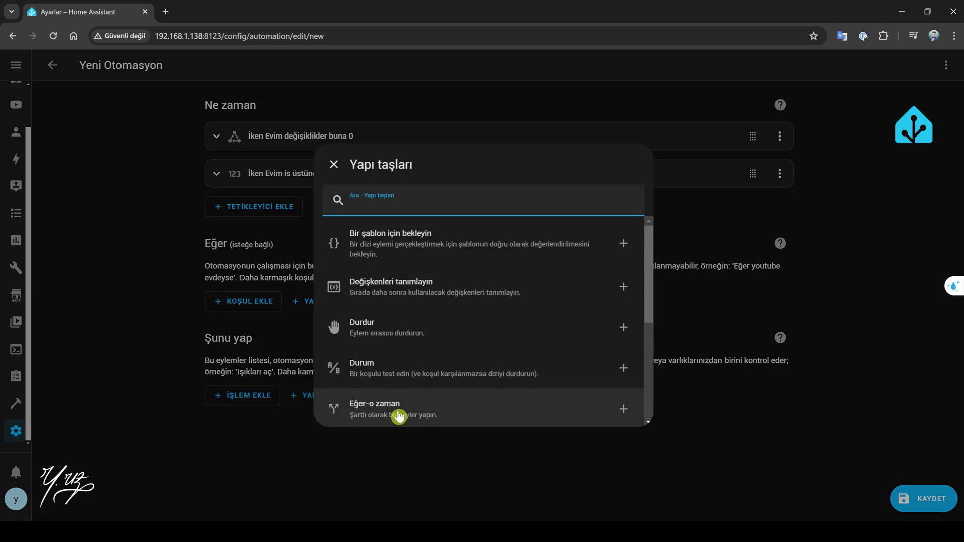
scroll(400, 381, down, 3)
click(398, 369)
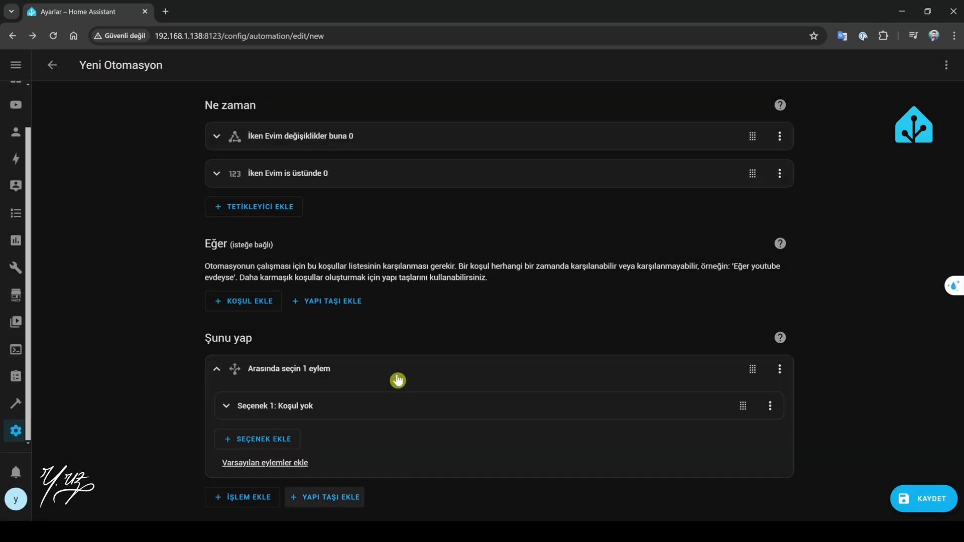
- Add a triggered-by condition for kimsekalmadi to the first option of the choose block
click(317, 414)
scroll(301, 382, down, 2)
click(274, 348)
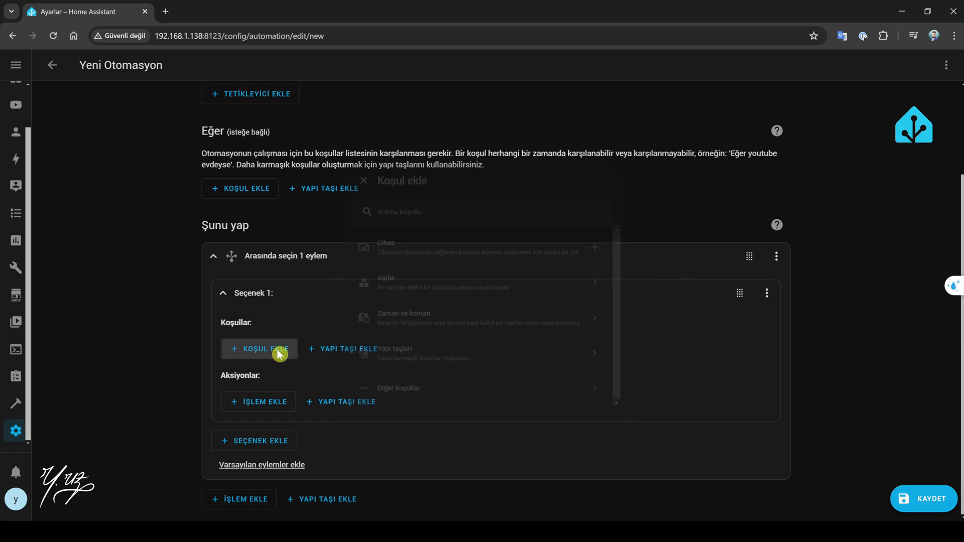
text(tar)
click(421, 240)
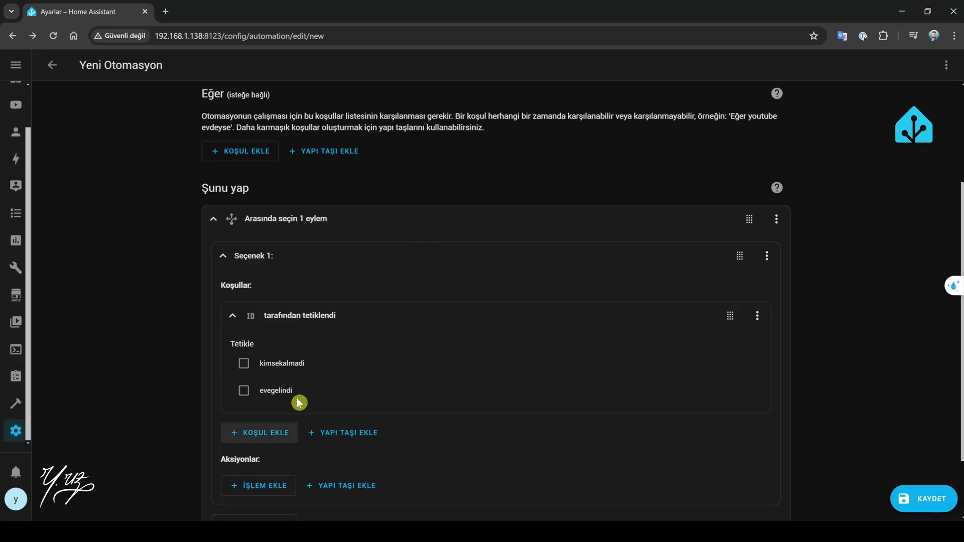
click(243, 363)
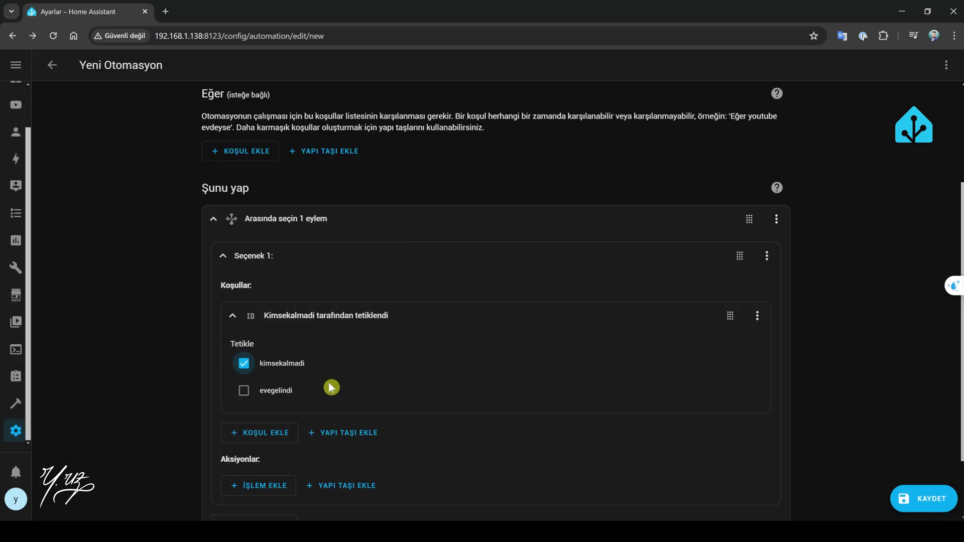
click(235, 316)
- Add a switch turn-on action (Anahtar: Aç) targeting Varlık Simülasyonu to the first option and collapse that option
click(283, 399)
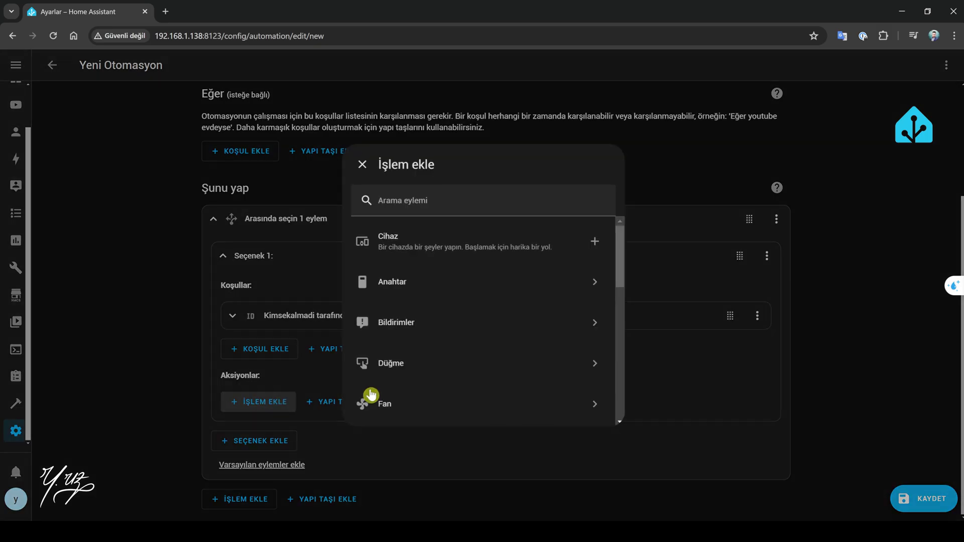
click(429, 289)
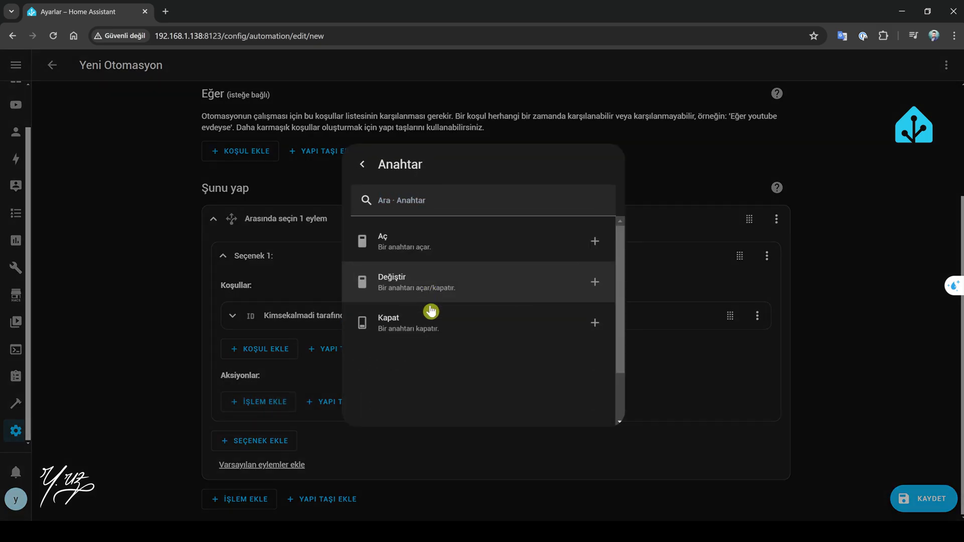
click(419, 243)
click(648, 472)
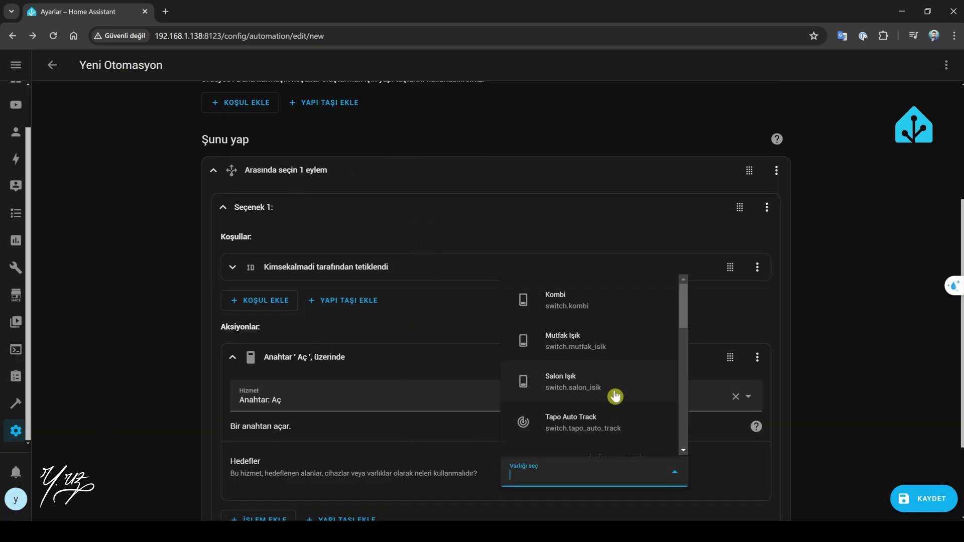
text(var)
click(597, 435)
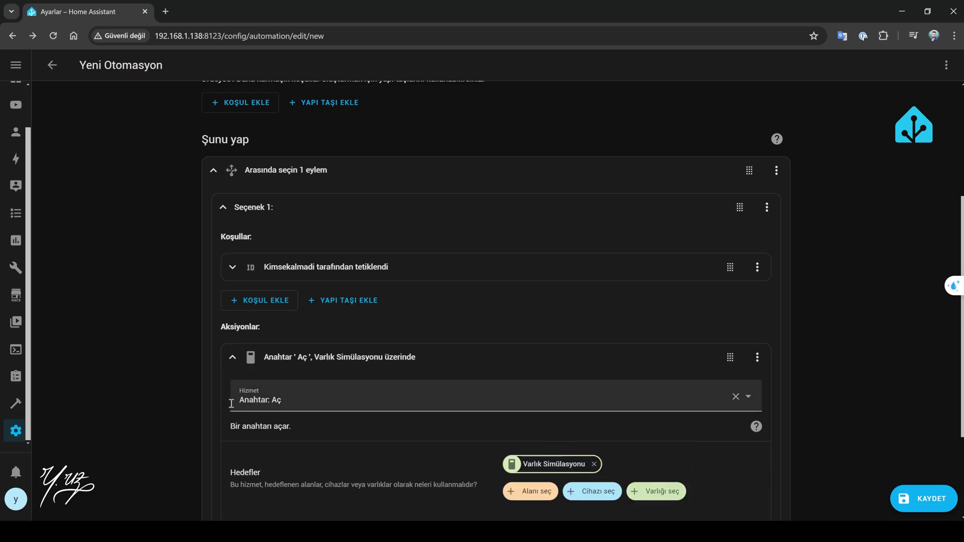
click(232, 357)
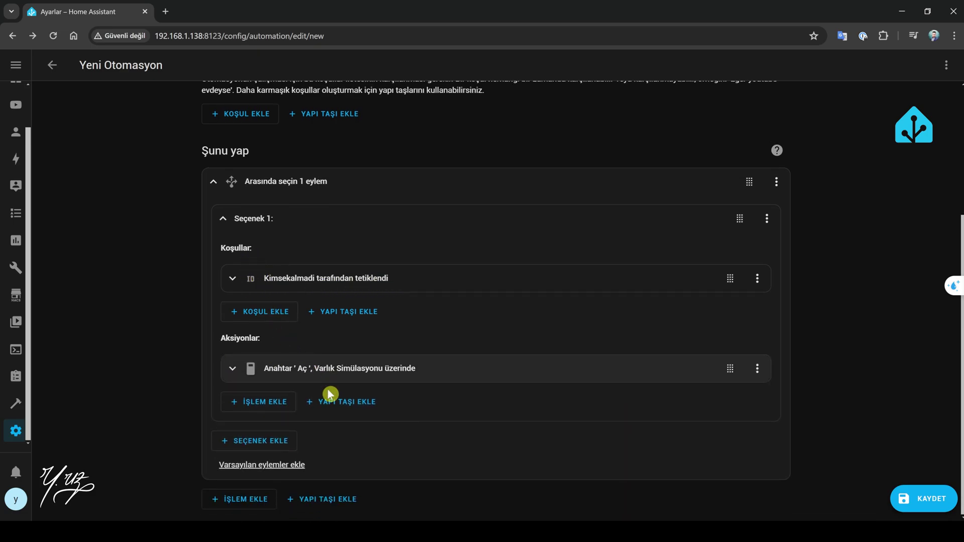
click(232, 219)
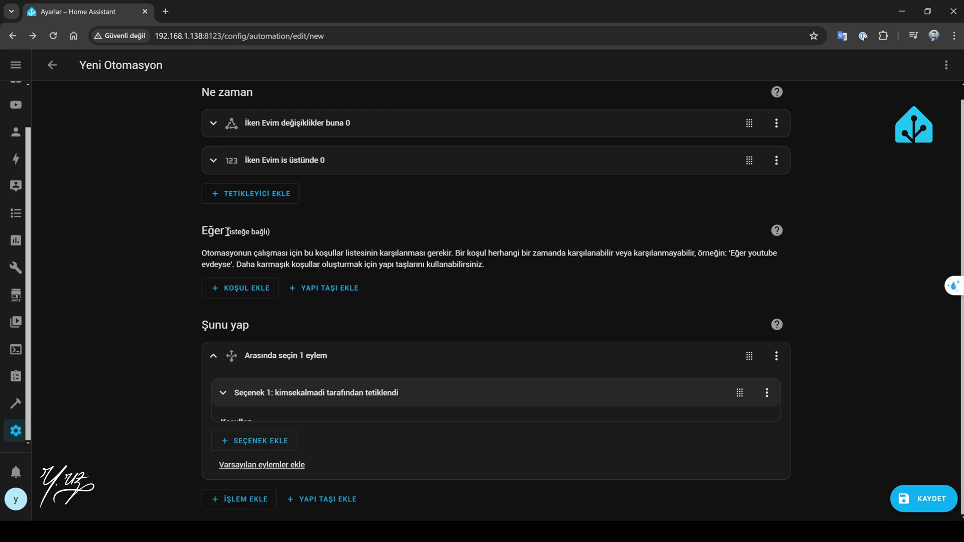
- Add a second option to the choose block with a triggered-by condition for evegelindi
click(276, 442)
scroll(258, 398, down, 2)
click(264, 385)
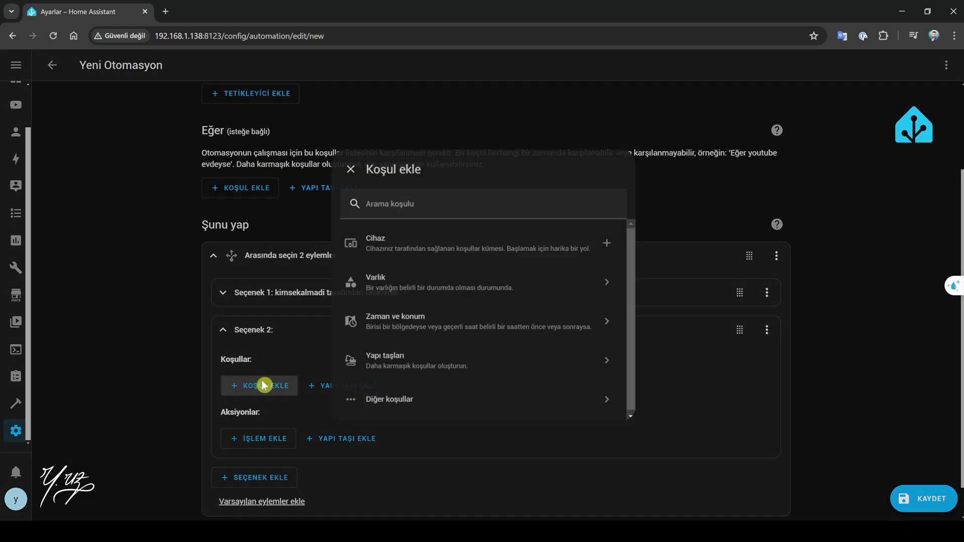
text(tet)
click(420, 258)
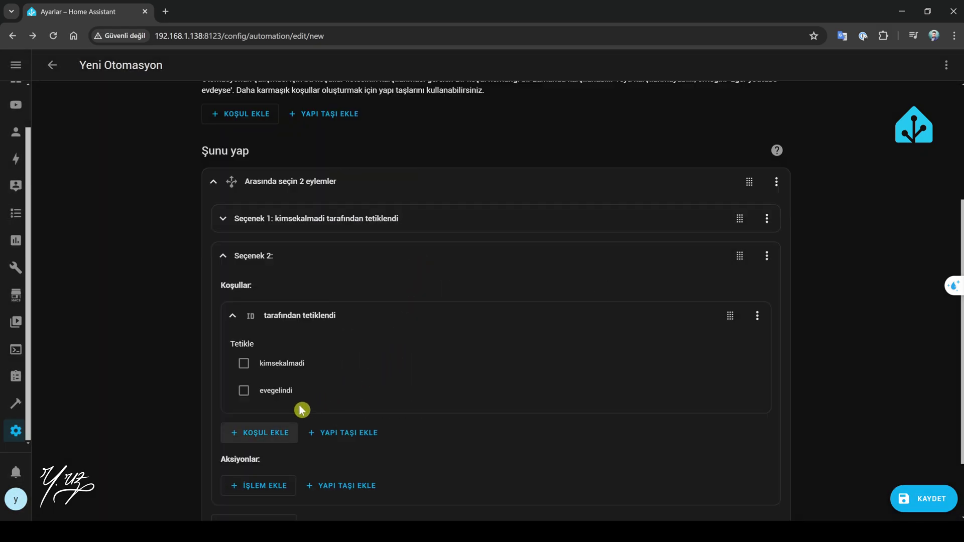
click(244, 390)
click(233, 316)
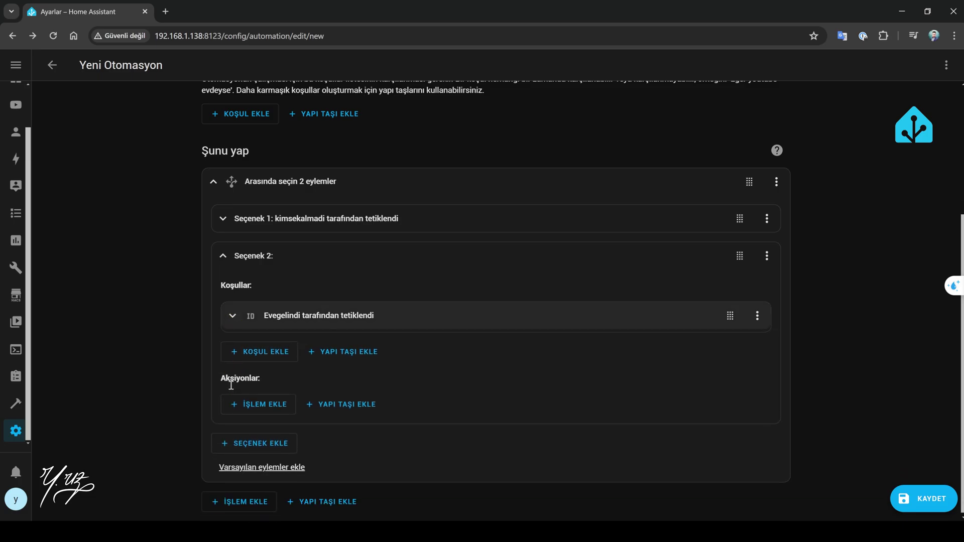
- Add a switch turn-off action (Anahtar: Kapat) targeting Varlık Simülasyonu to the second option and collapse that option
click(271, 403)
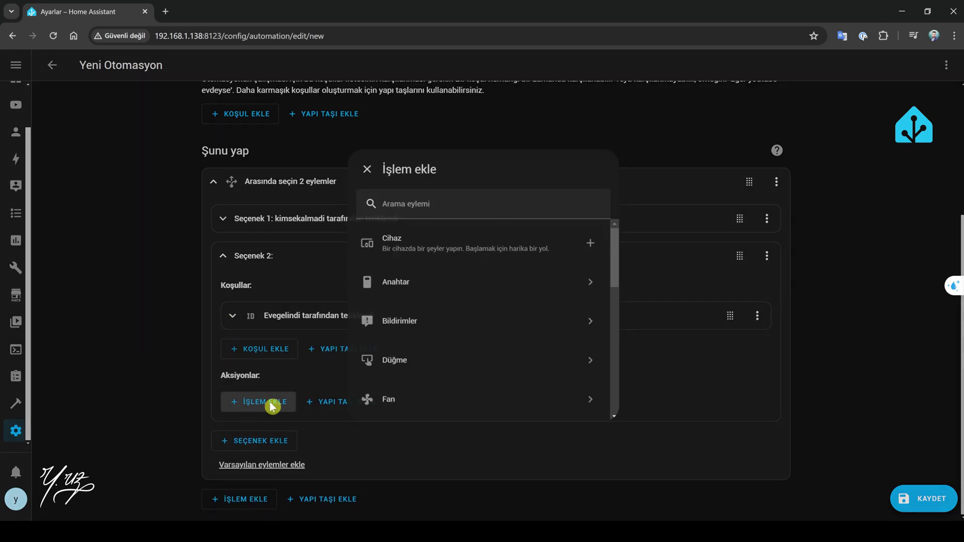
click(431, 297)
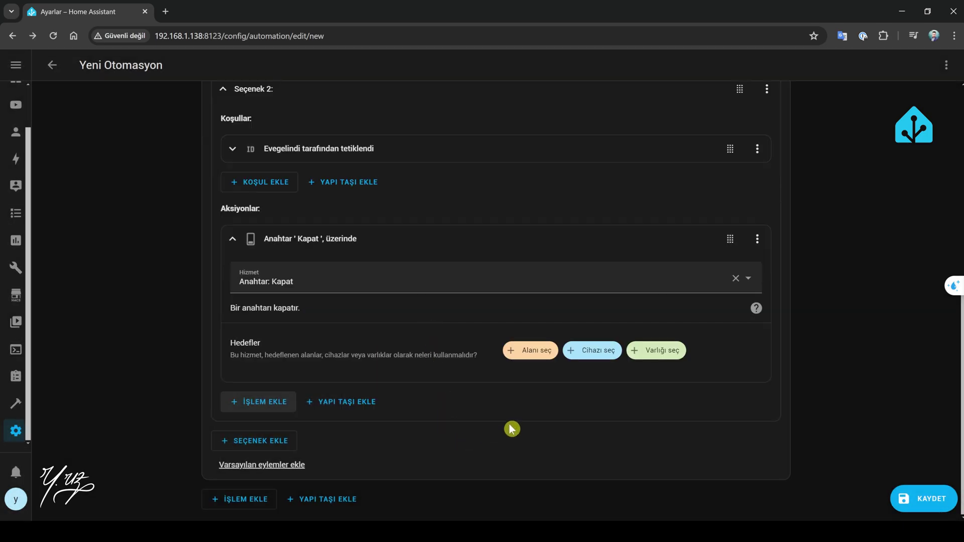
click(654, 351)
text(var)
click(582, 395)
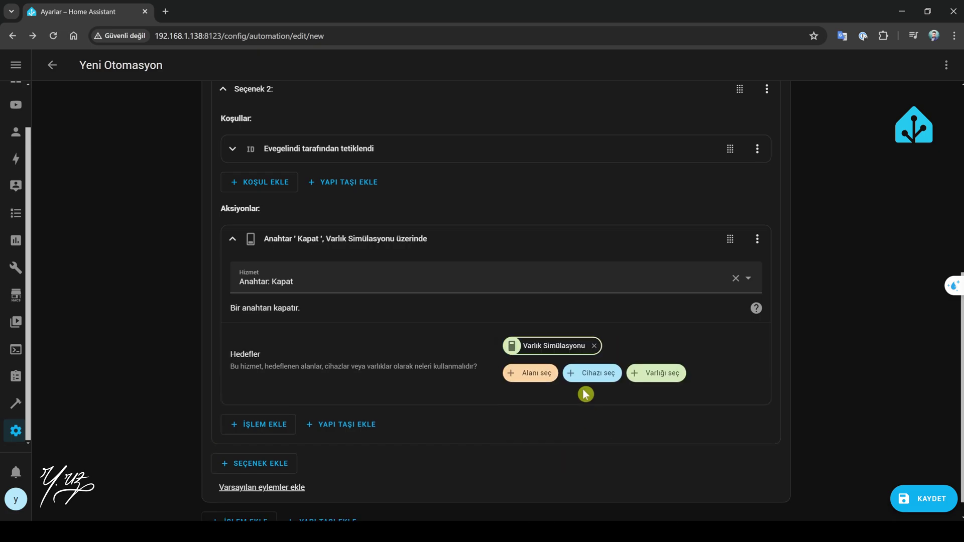
click(236, 248)
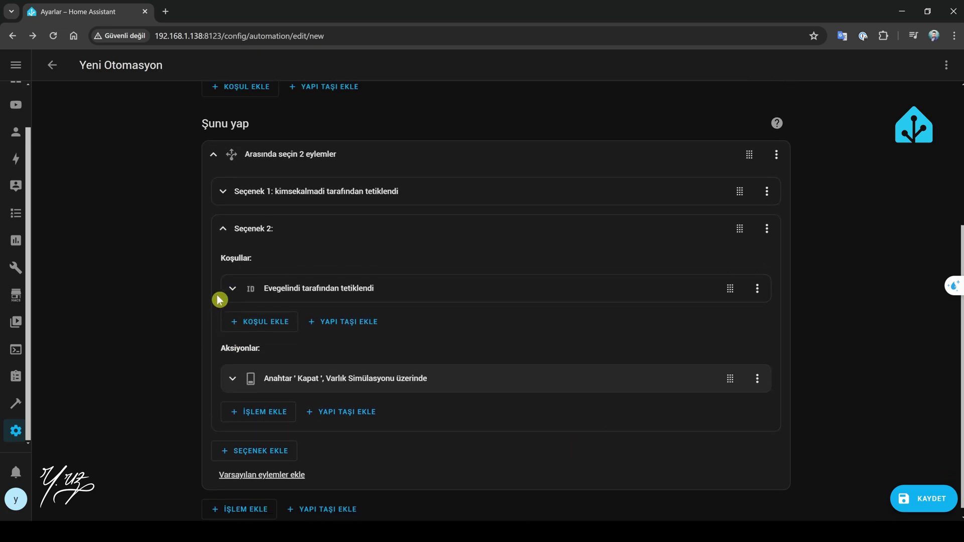
click(223, 226)
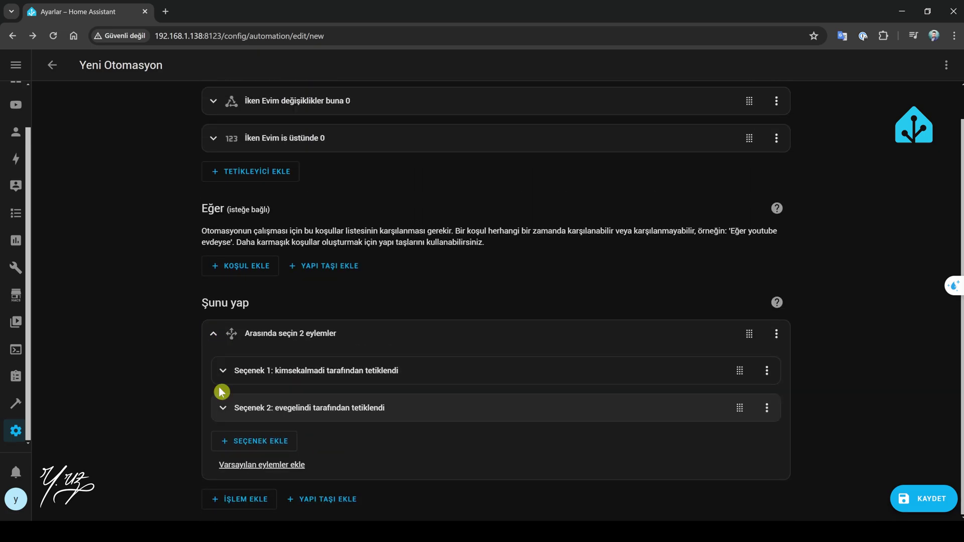